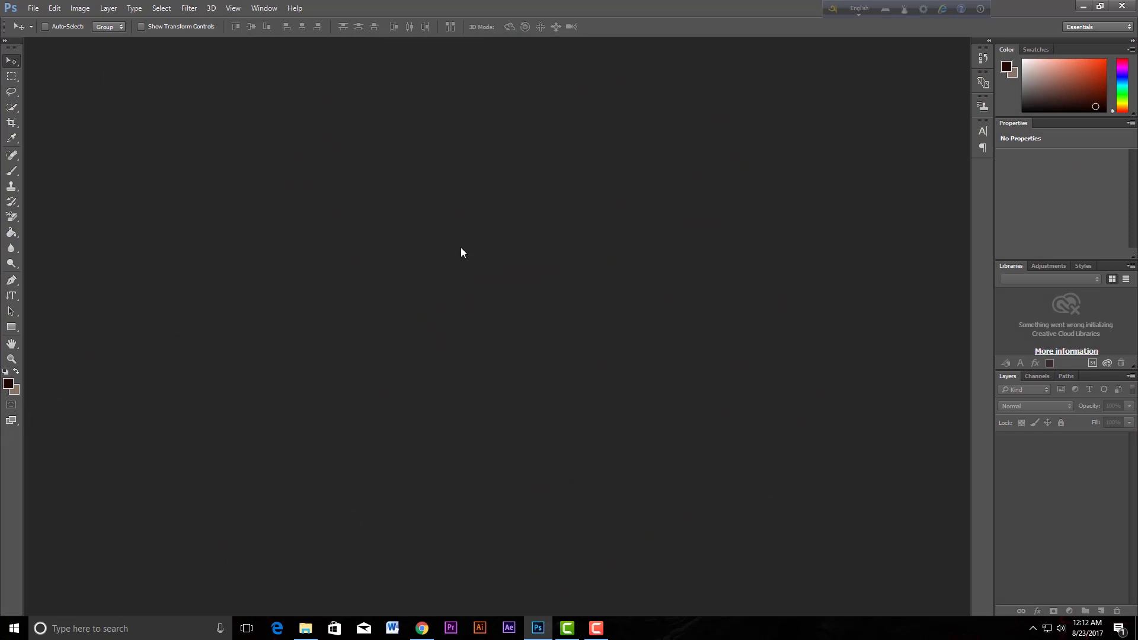
- Create a new white 1920×1080 pixel document at 300 pixels per inch
click(33, 7)
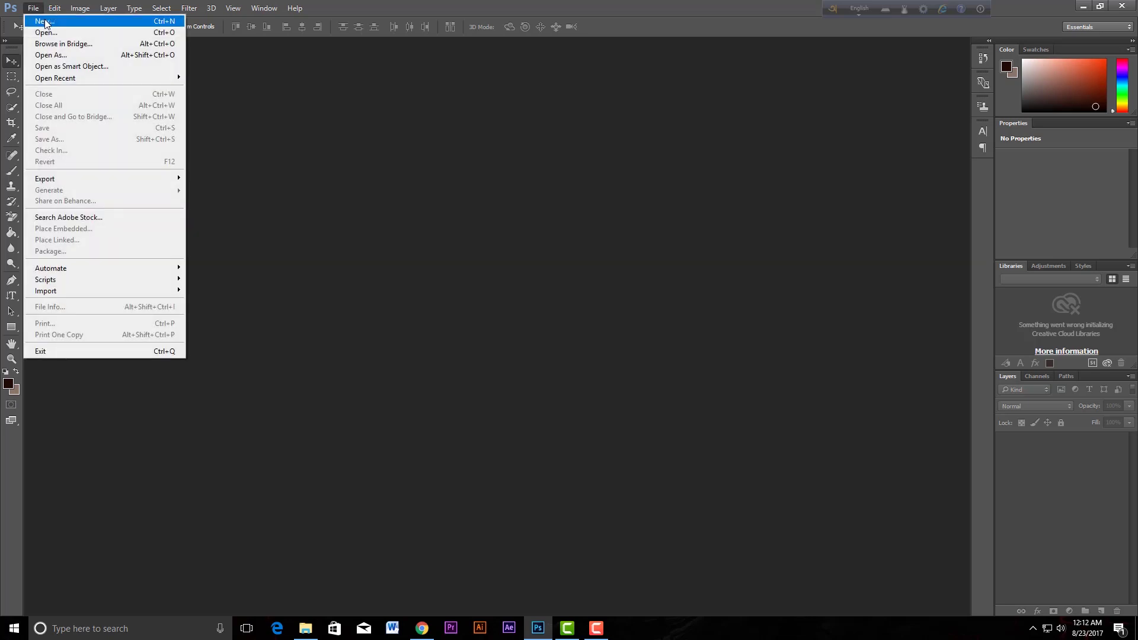
click(45, 21)
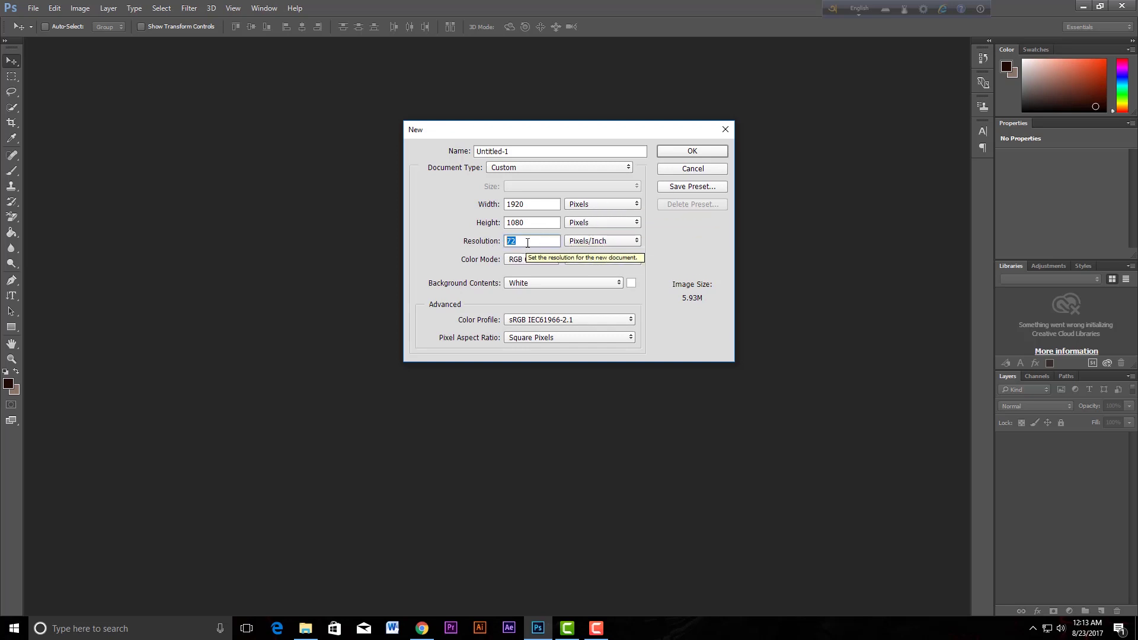
text(3000)
key(BackSpace)
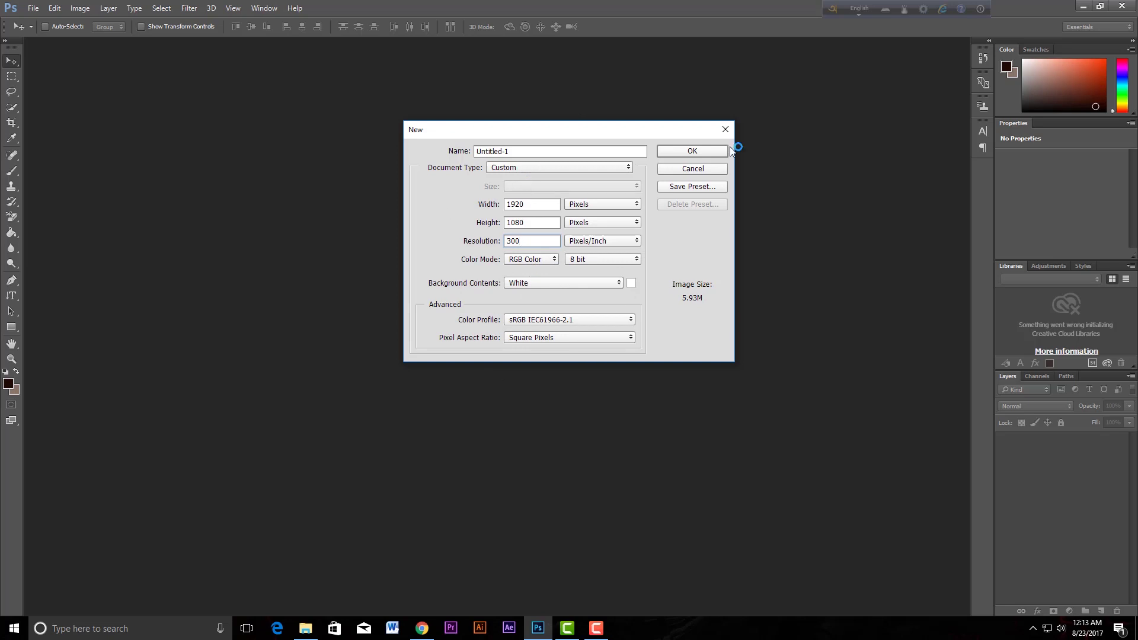
click(711, 150)
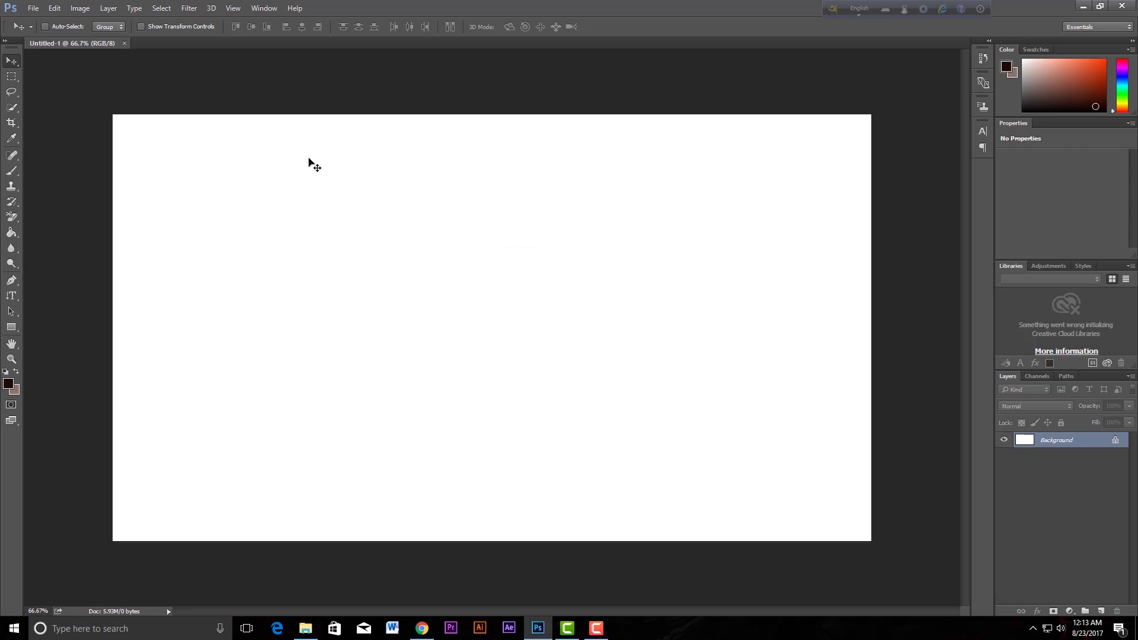
click(37, 10)
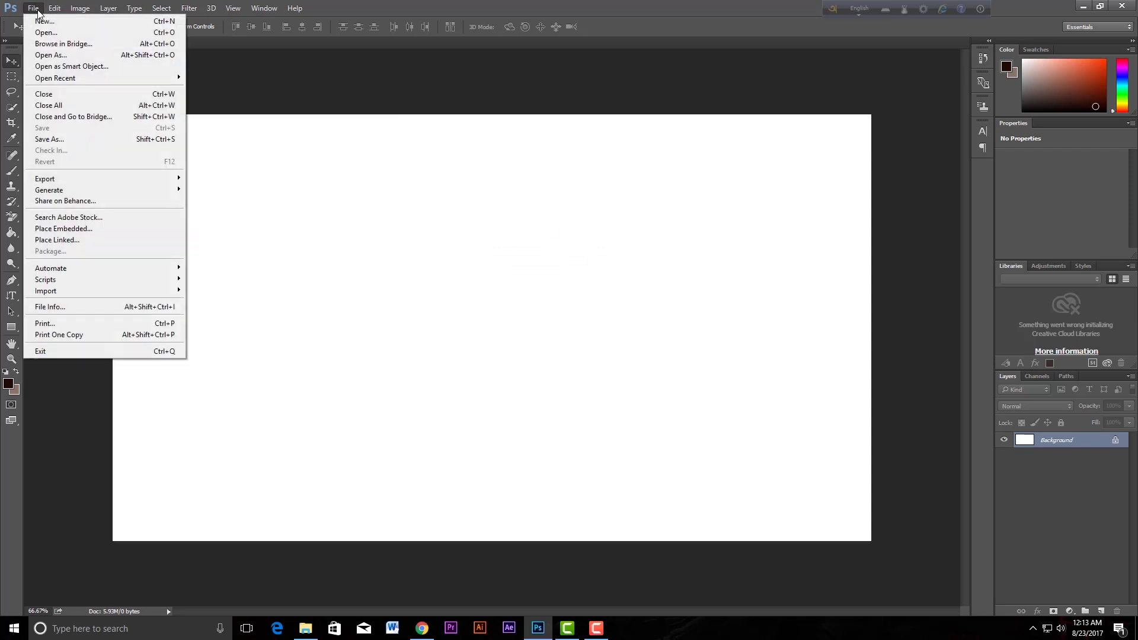
click(48, 33)
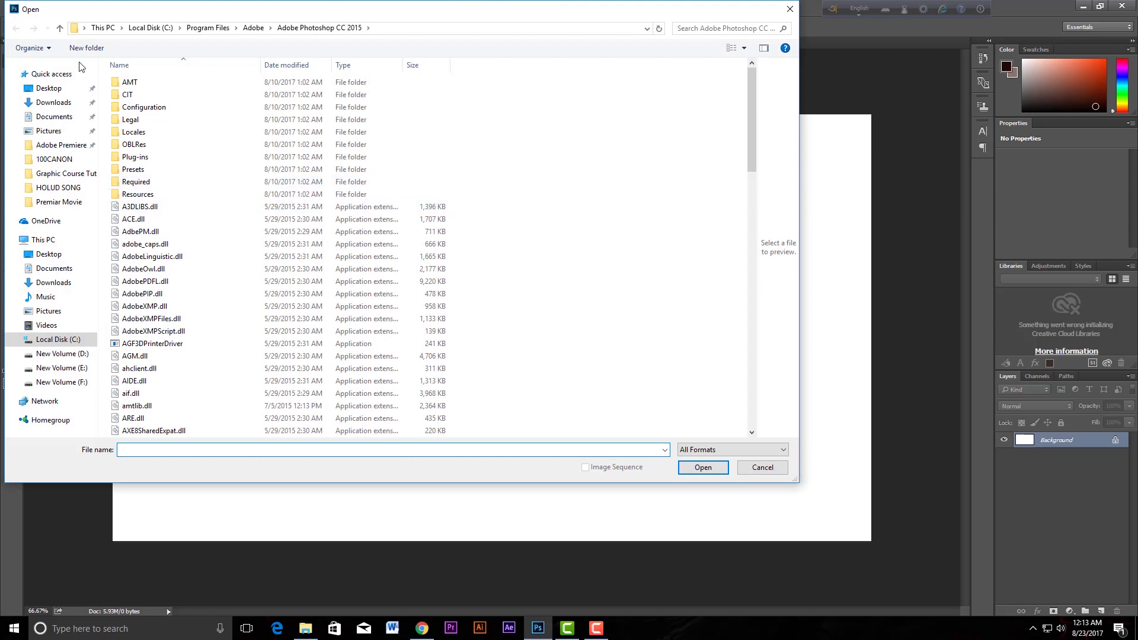
click(49, 88)
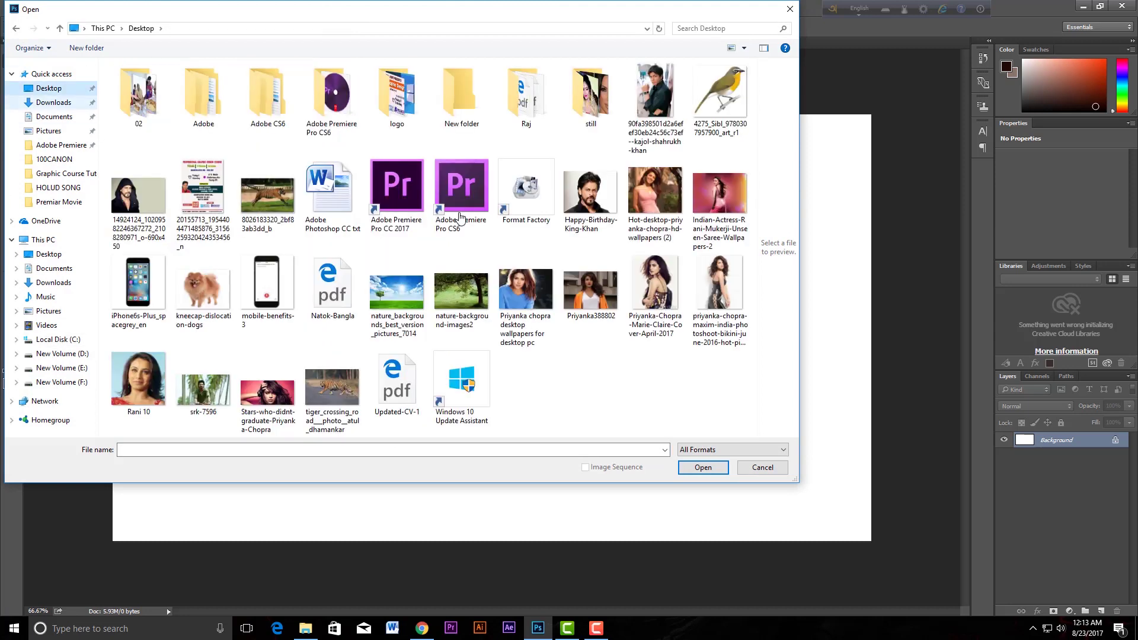
click(282, 202)
click(703, 468)
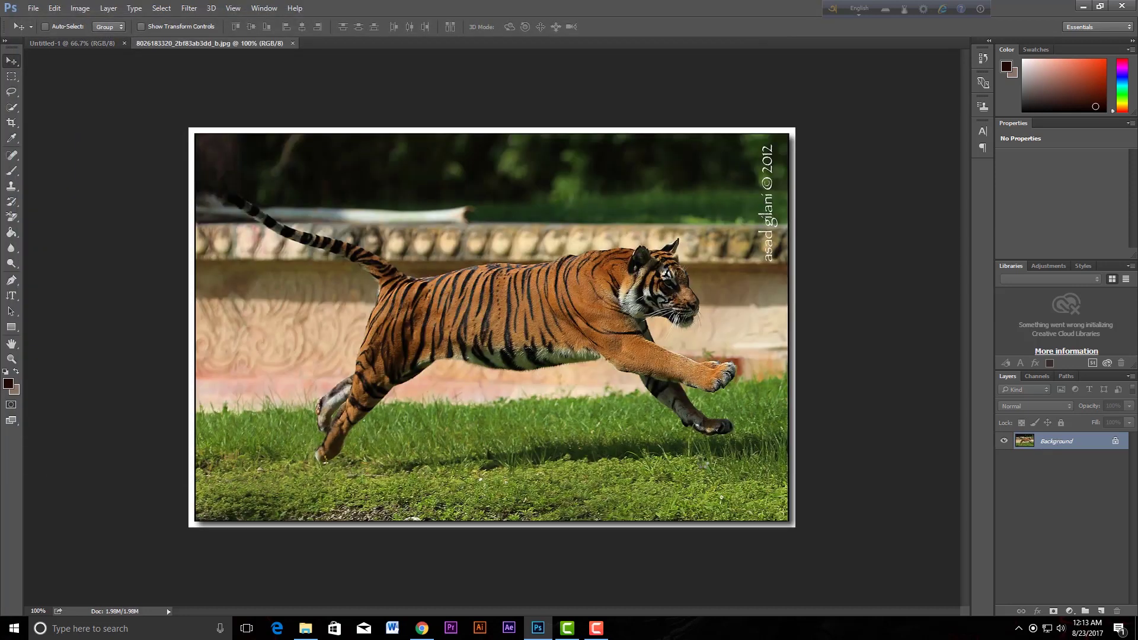
key(ctrl+Tab)
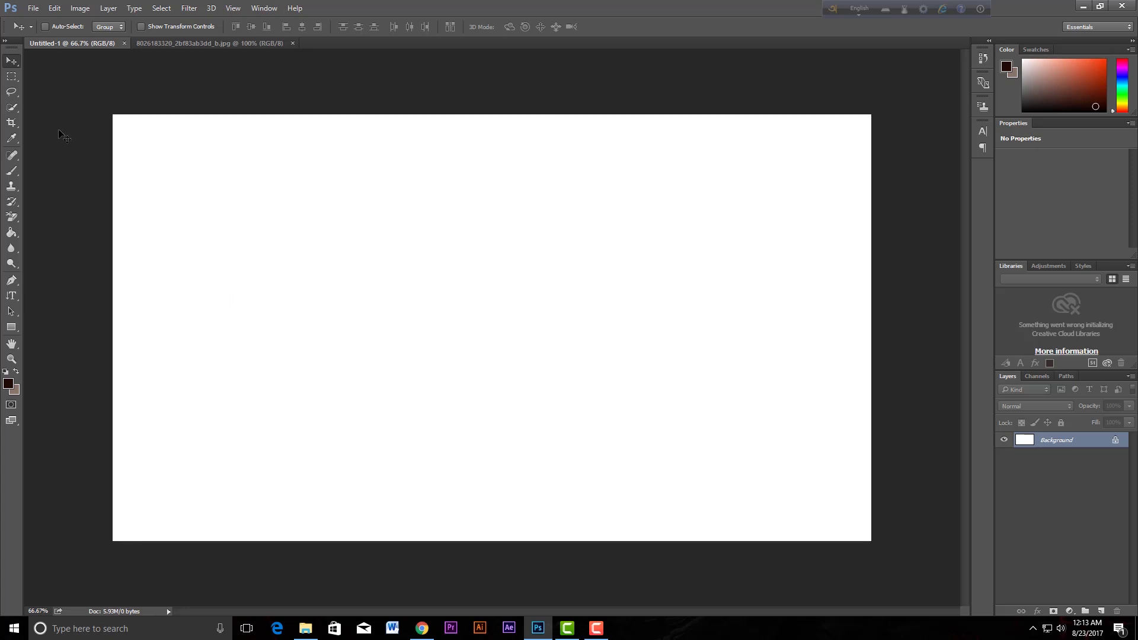
- Draw an elliptical selection on the left of the canvas
click(11, 81)
right_click(11, 81)
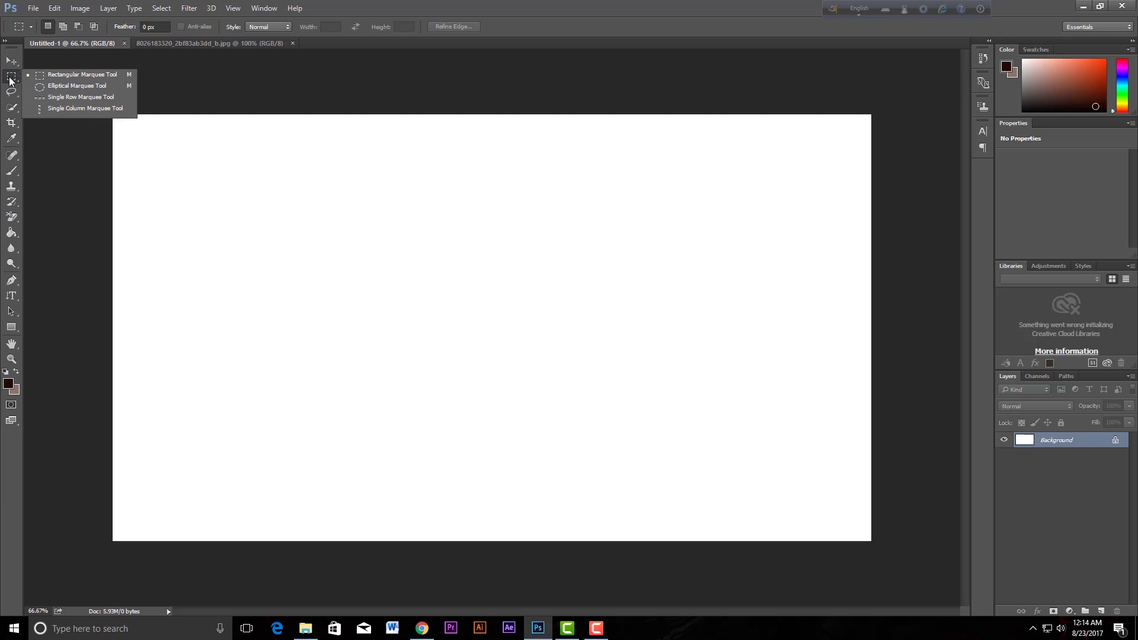
click(77, 86)
drag(293, 216, 479, 375)
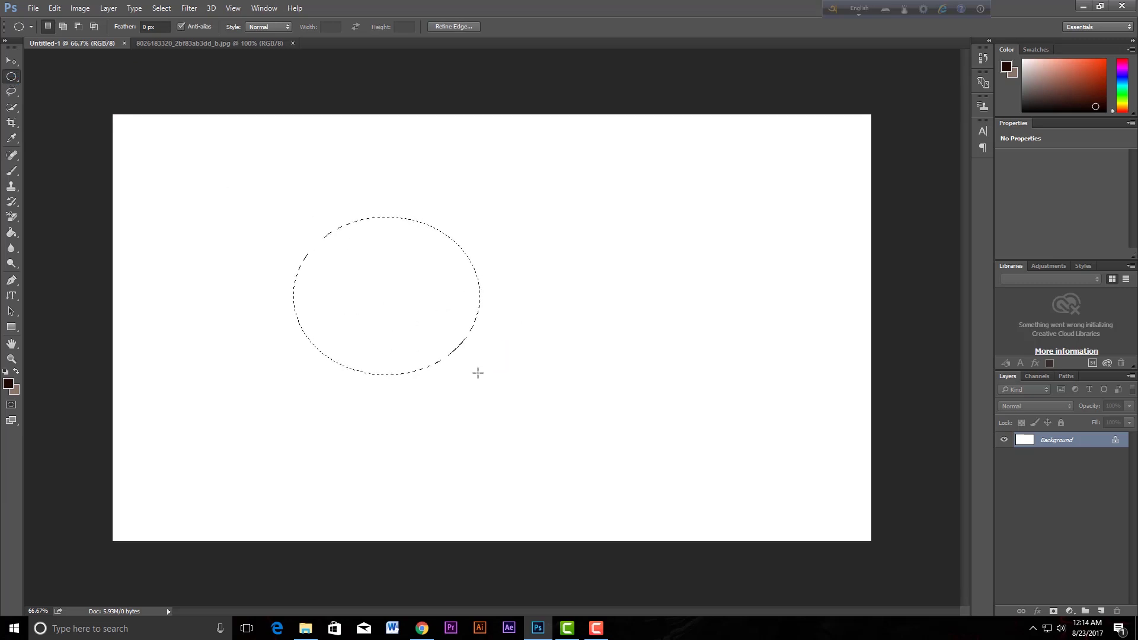
- Set the foreground colour to orange-red df3e11, test-fill the ellipse, then undo the fill
click(9, 383)
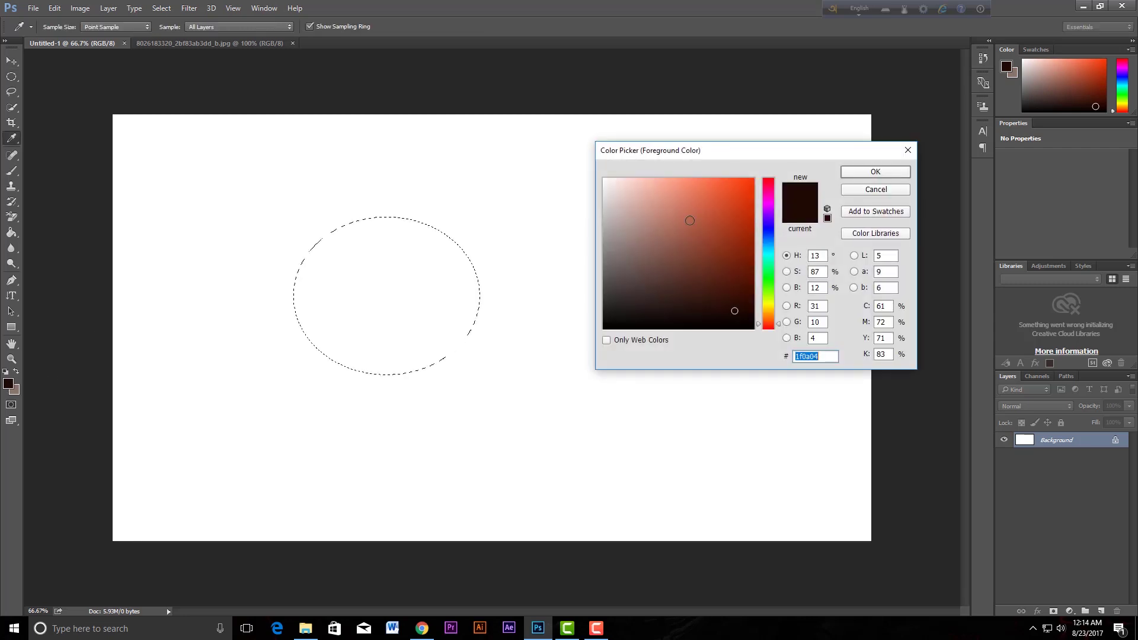
click(743, 196)
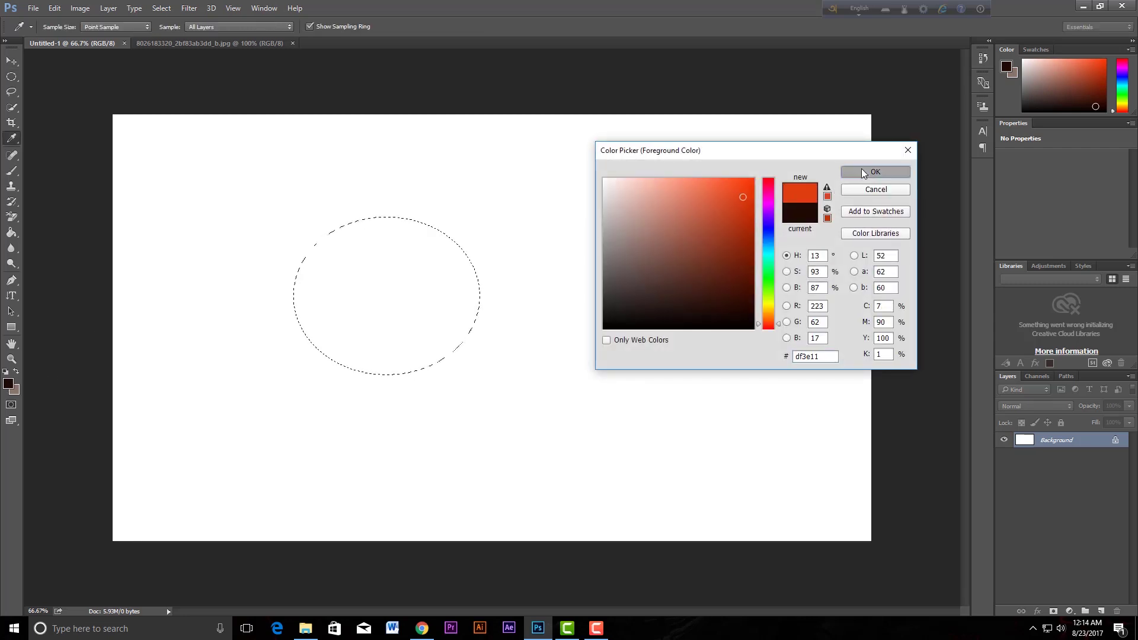
click(861, 170)
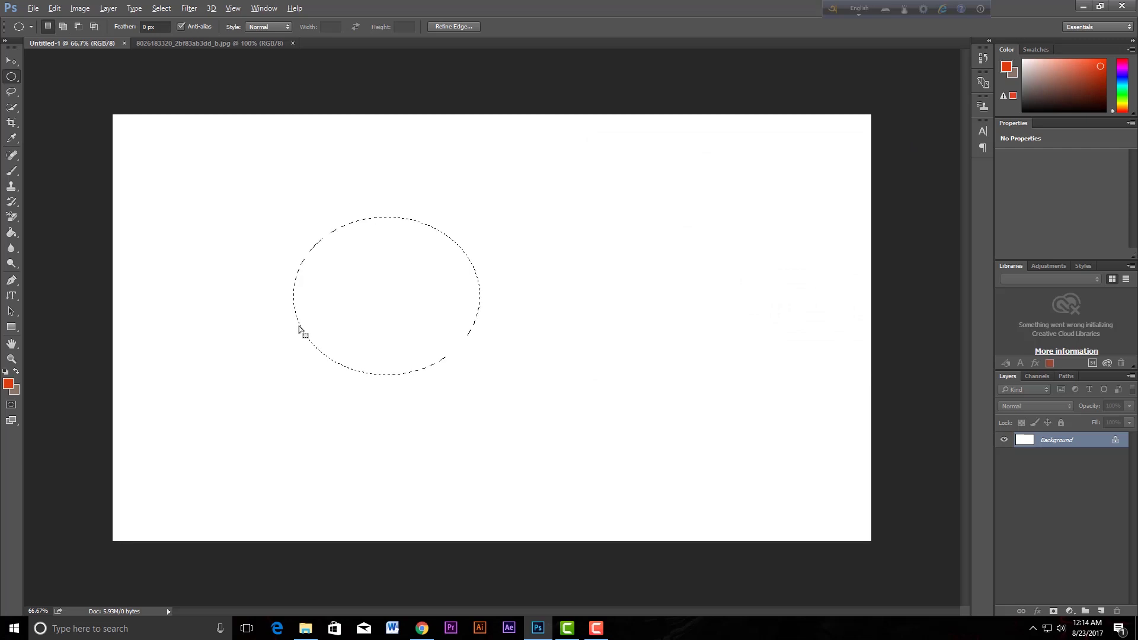
key(alt+BackSpace)
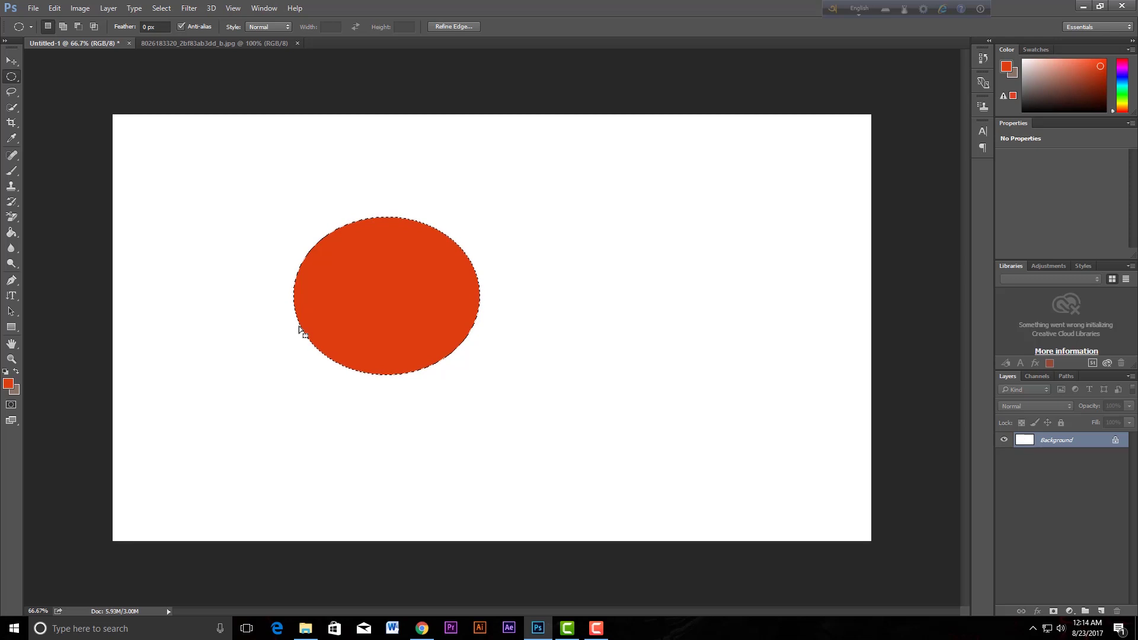
key(ctrl+alt+z)
key(ctrl+alt+z)
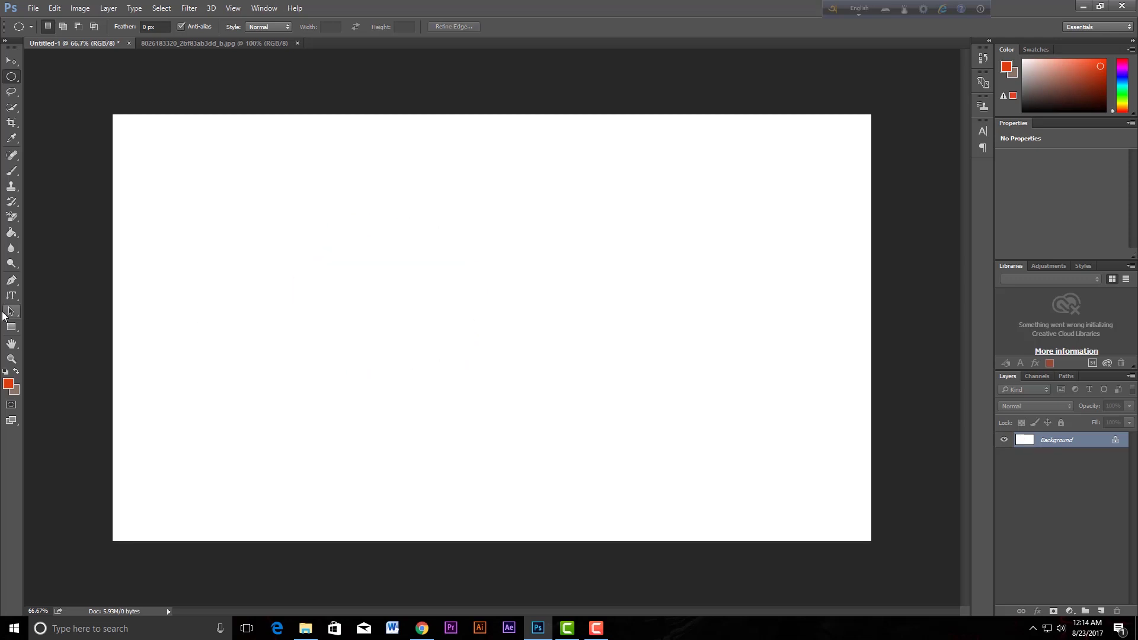
- Draw a closed three-point triangle path with the Pen tool in Path mode
click(11, 280)
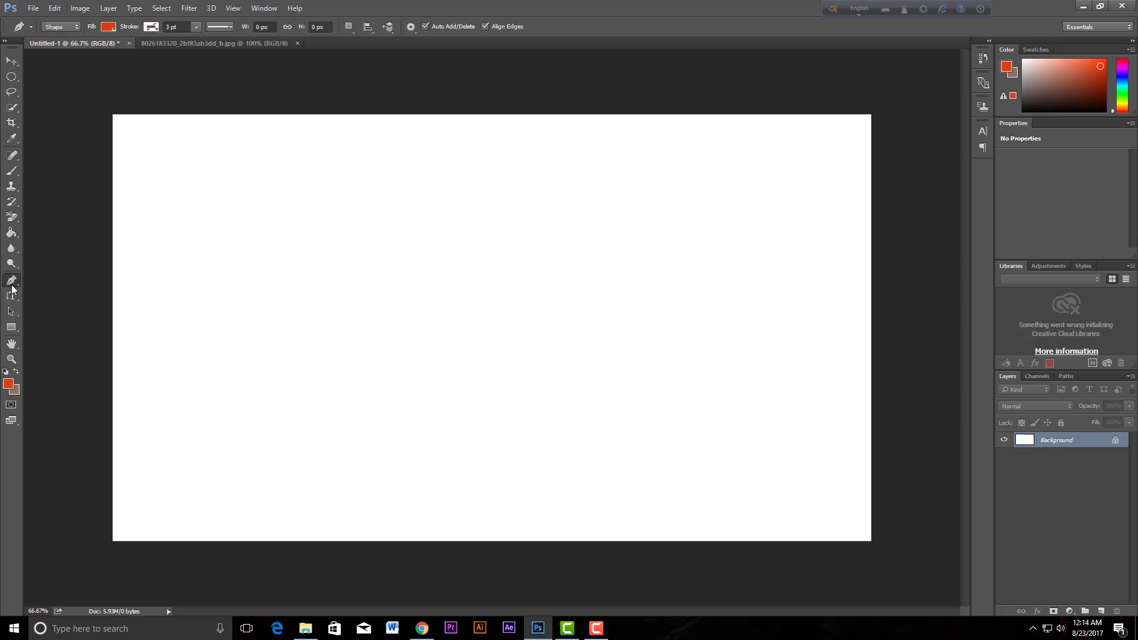
click(53, 27)
click(54, 44)
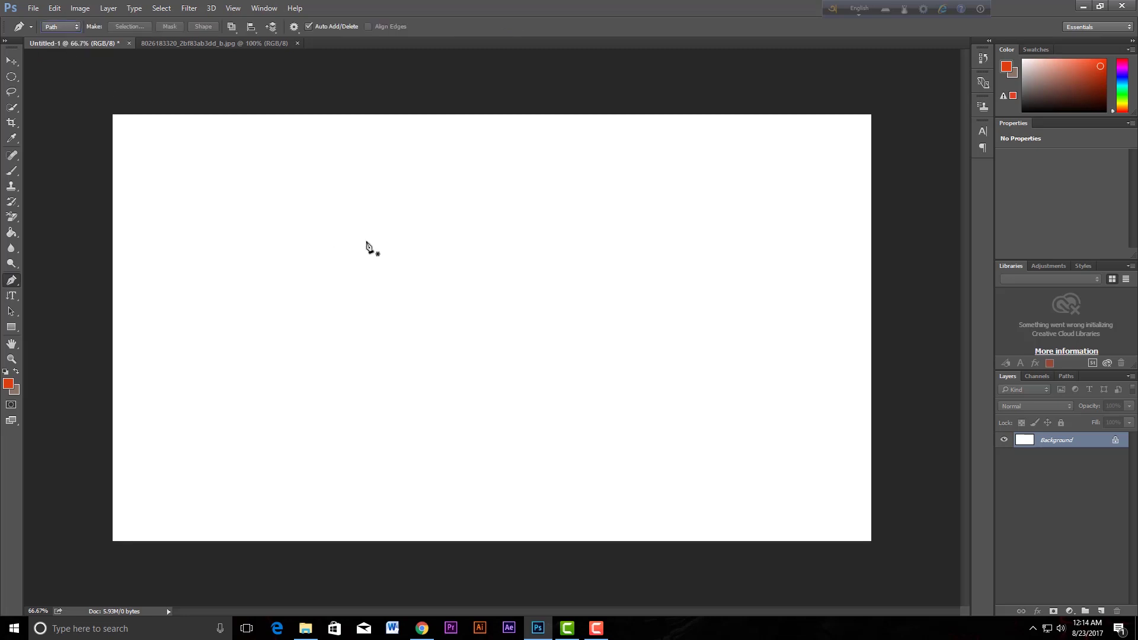
click(375, 224)
click(304, 363)
click(489, 352)
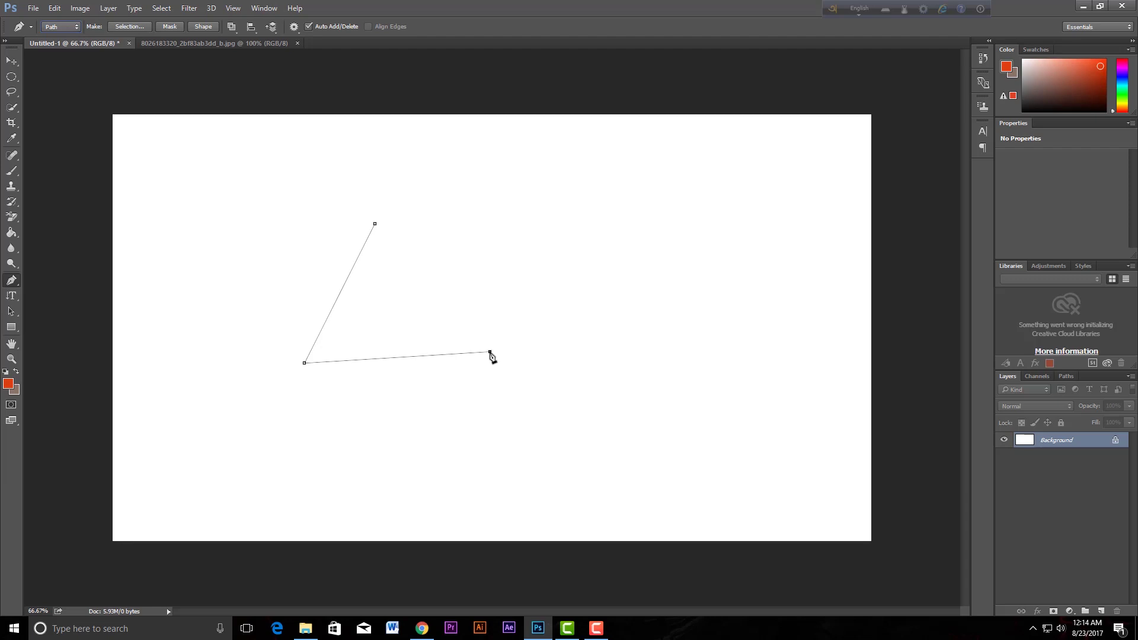
click(374, 225)
- Convert the triangle path to a selection and fill it with orange-red
right_click(382, 277)
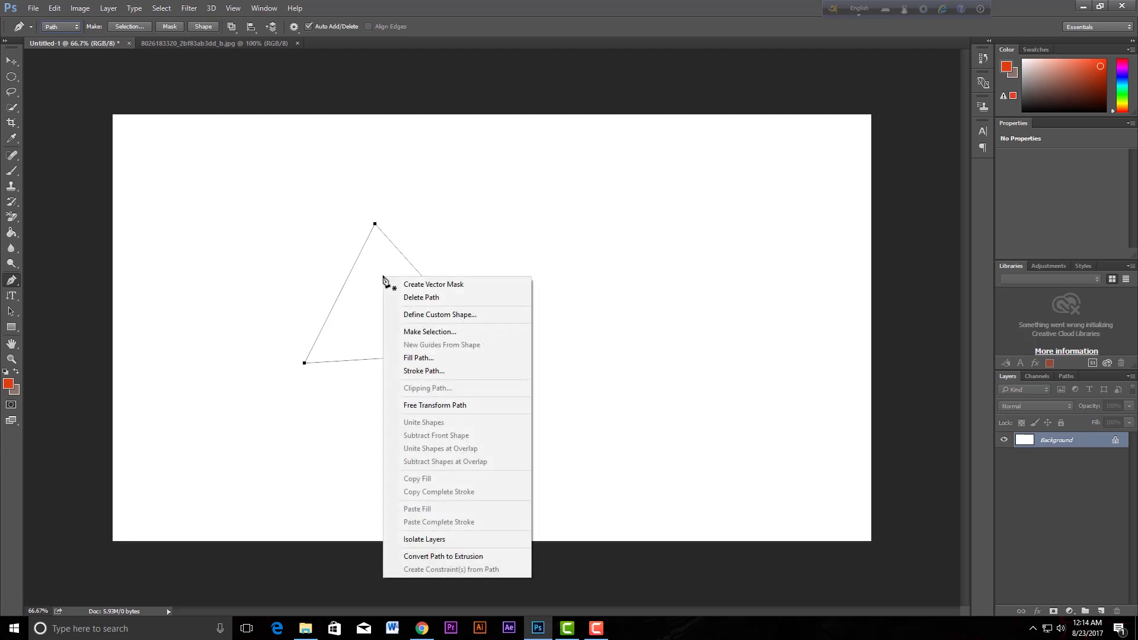
click(421, 333)
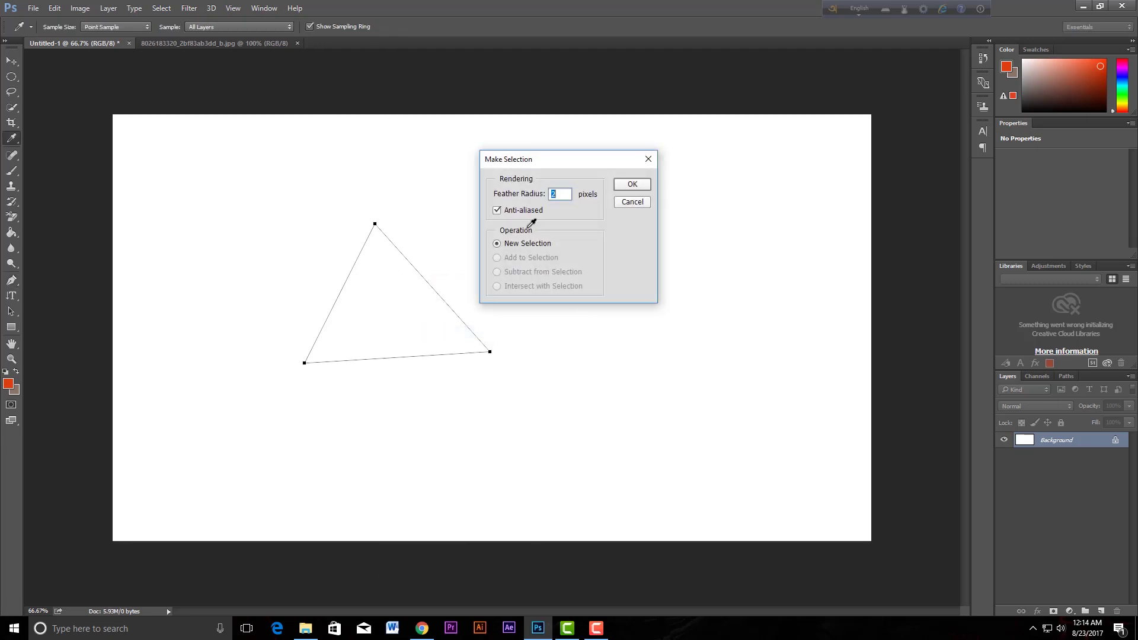
click(631, 185)
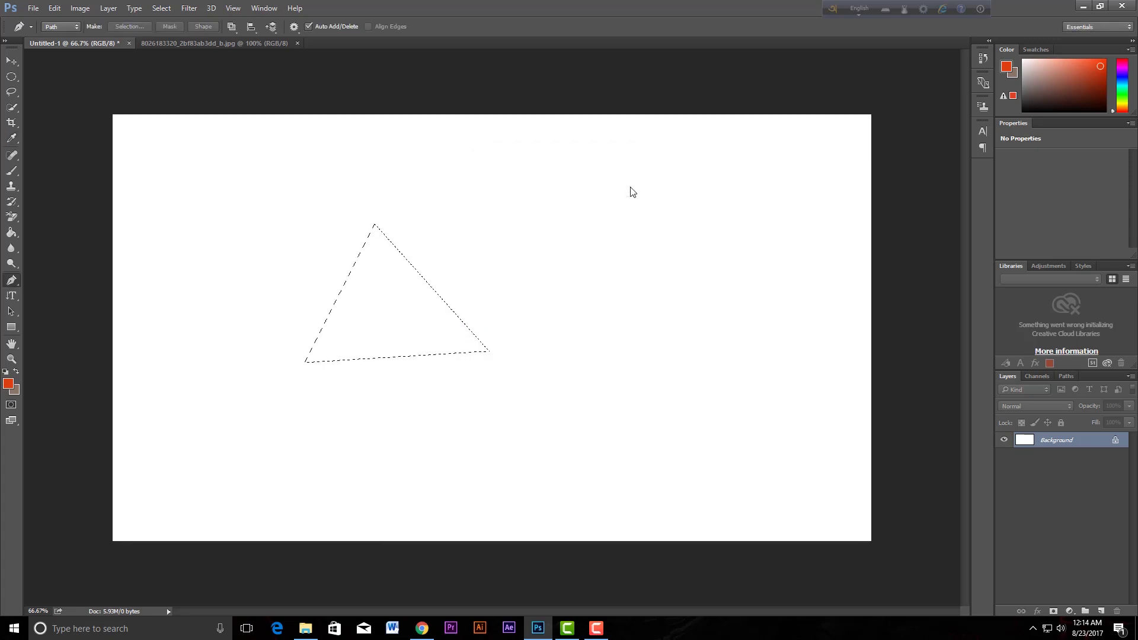
key(alt+BackSpace)
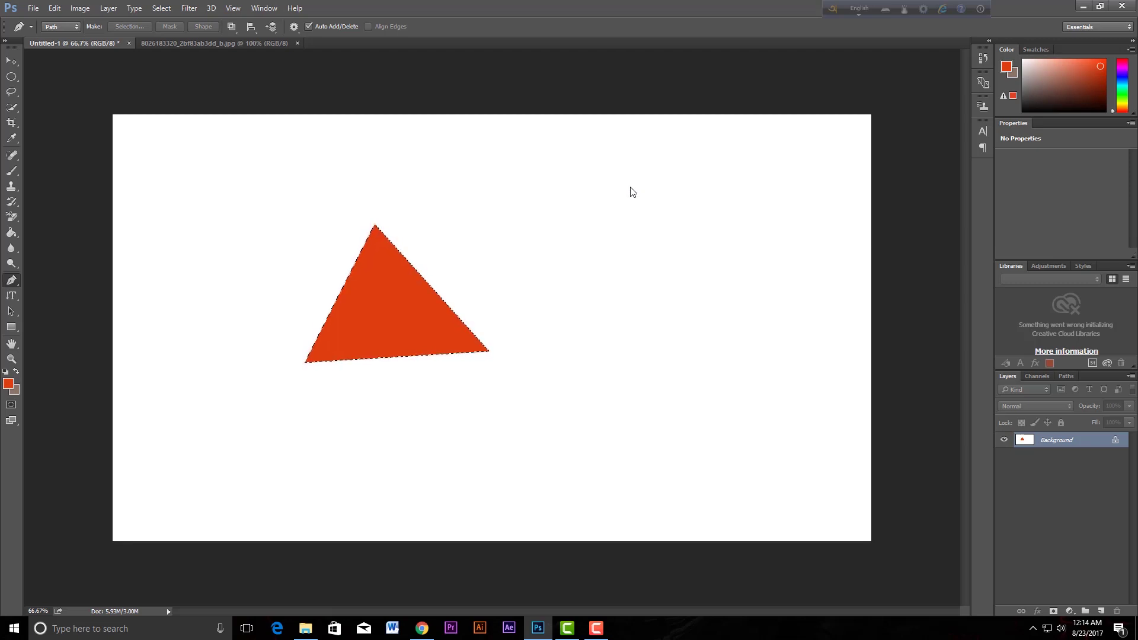
click(61, 30)
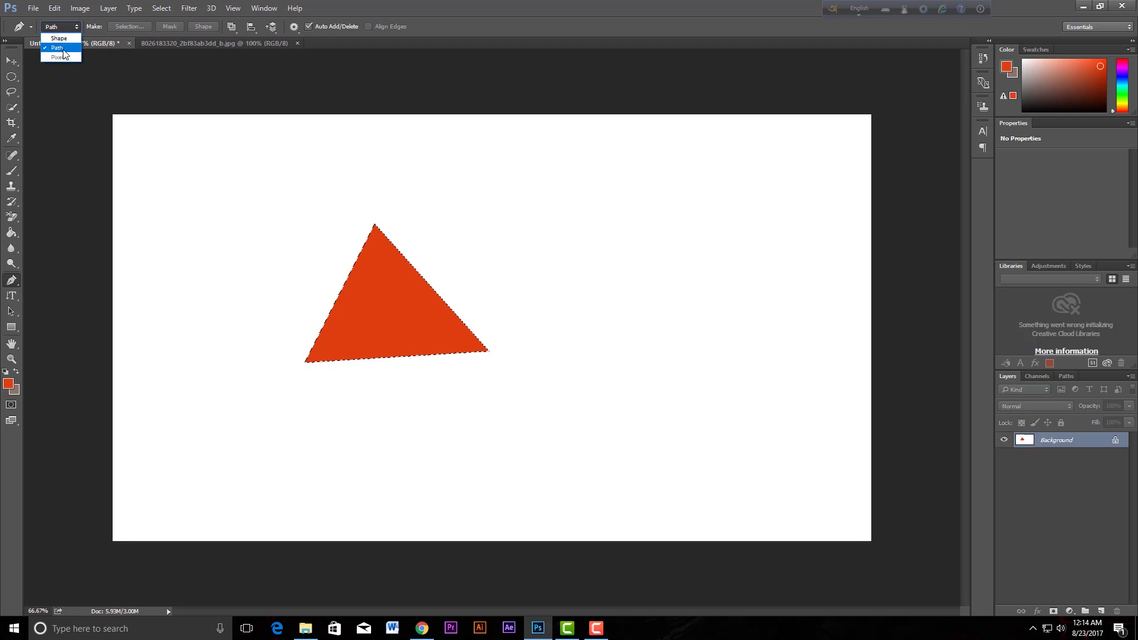
- Deselect the triangle and switch the Pen tool to Shape mode
click(65, 55)
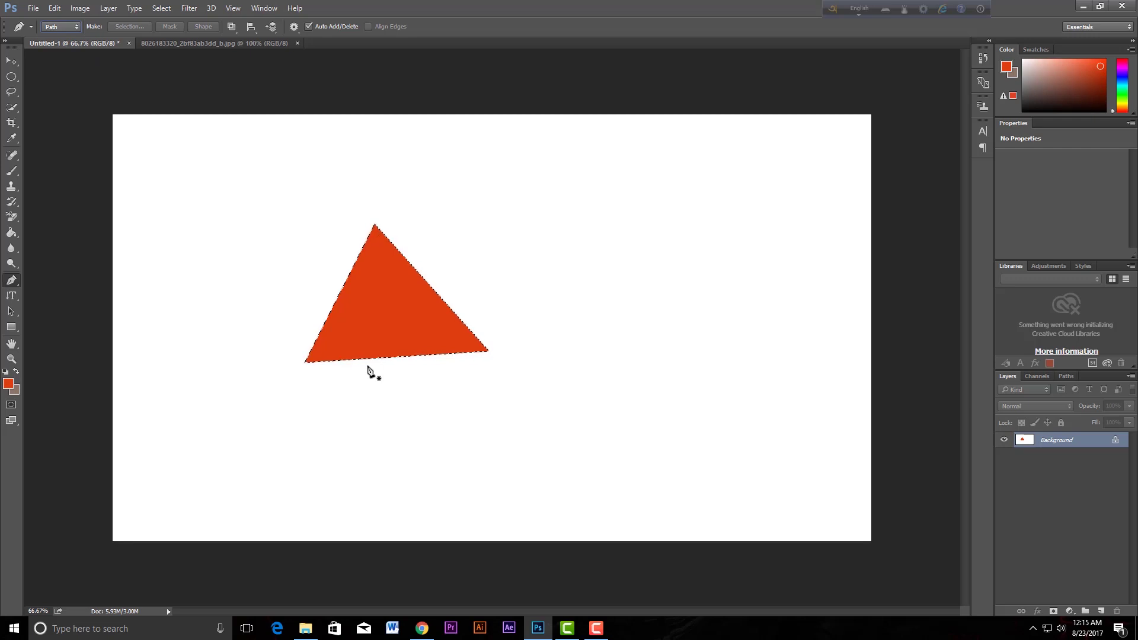
key(ctrl+d)
click(67, 27)
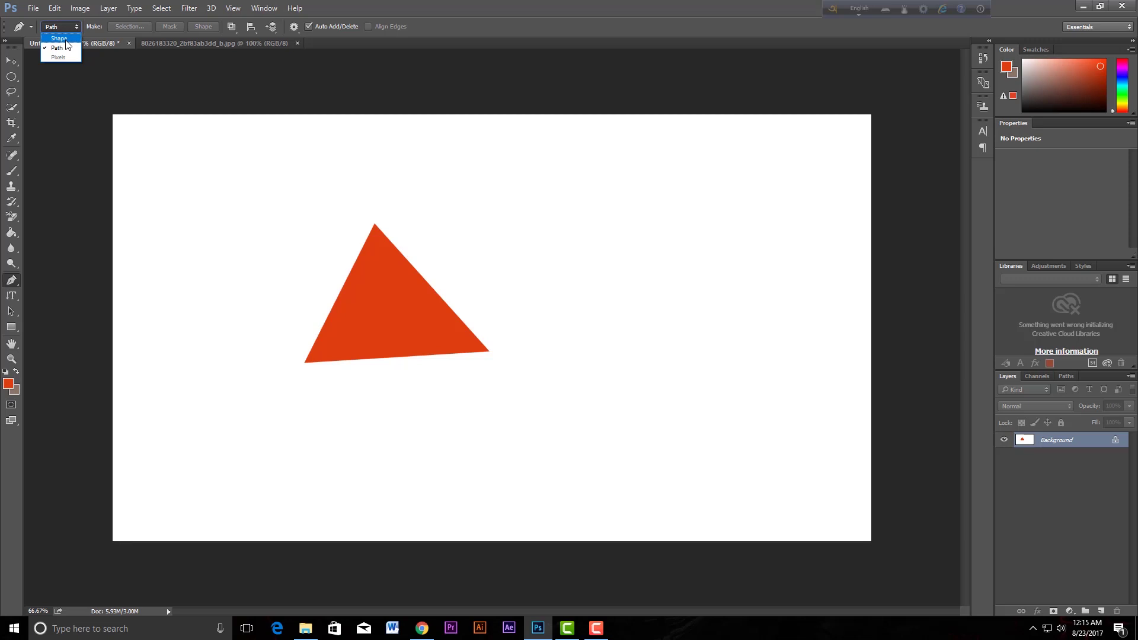
click(12, 284)
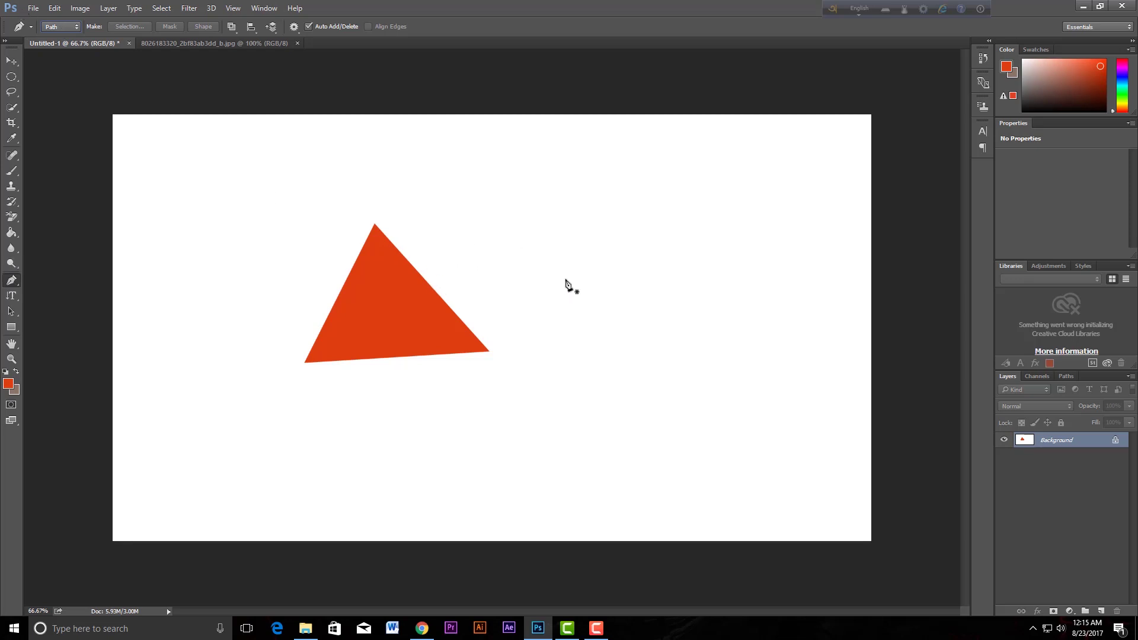
click(55, 26)
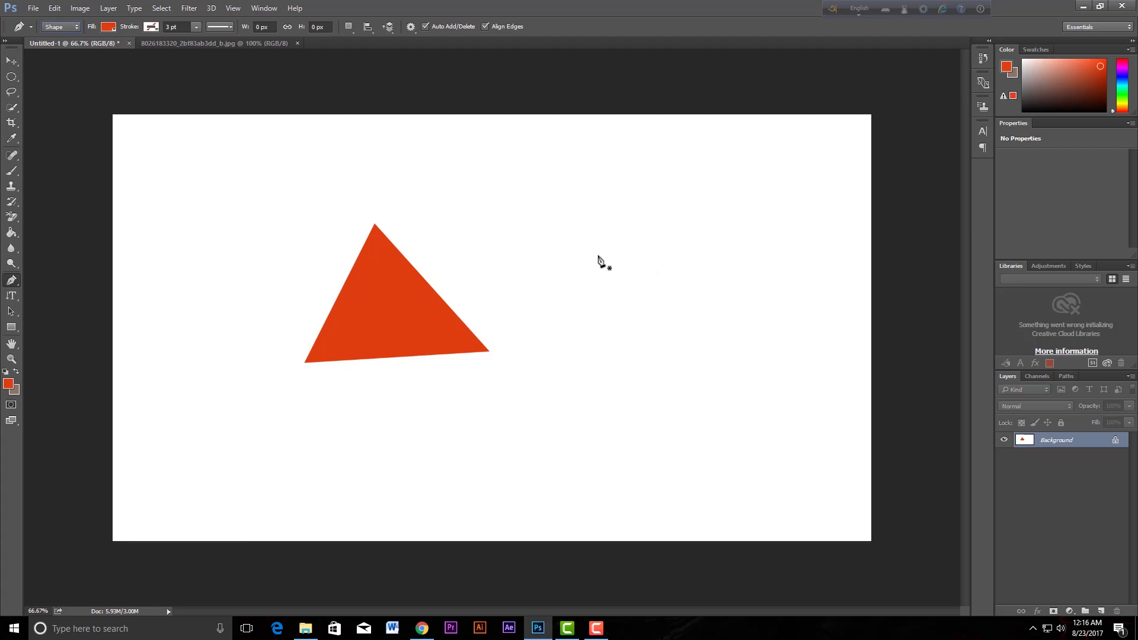
- Place the first curved anchors of the bird outline, from the beak across the body
click(775, 307)
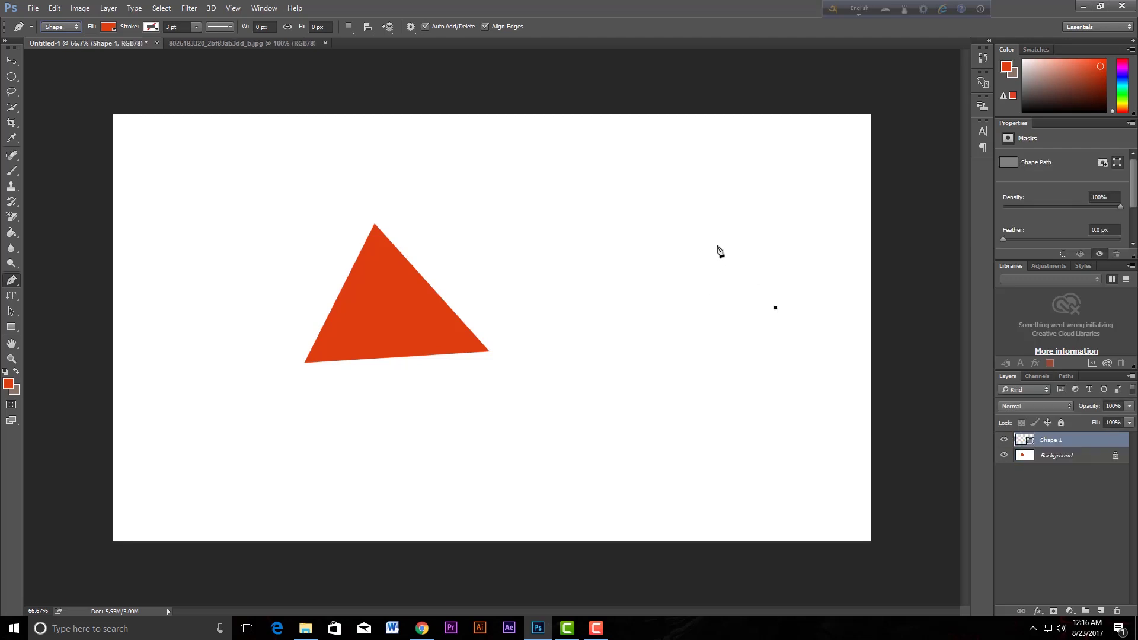
drag(752, 290, 731, 286)
drag(652, 316, 619, 310)
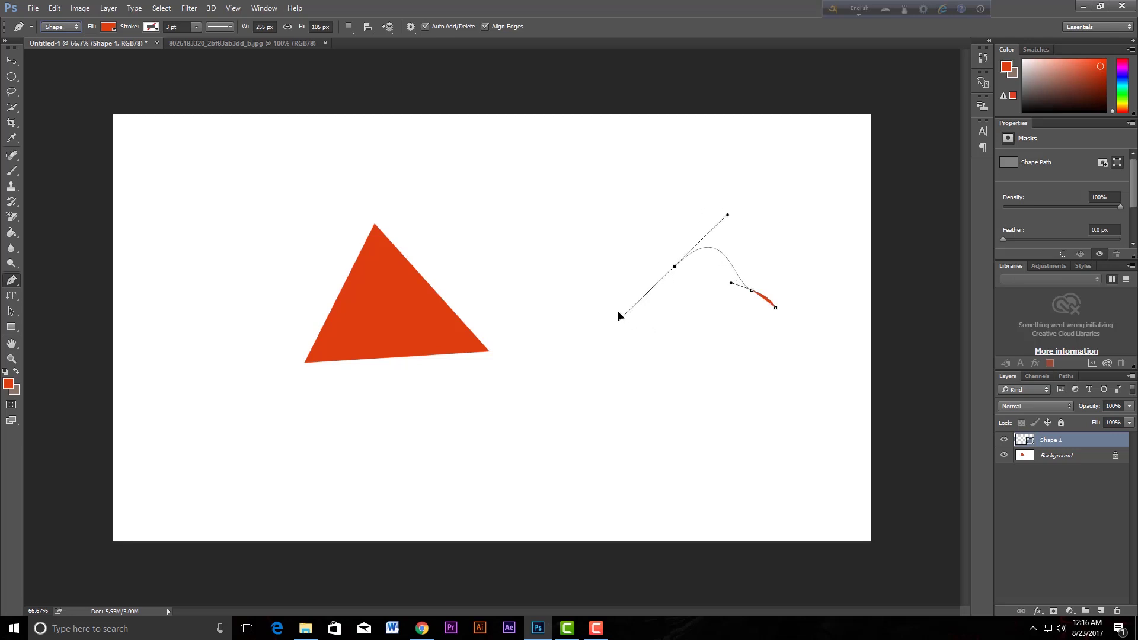
drag(576, 374, 540, 390)
drag(354, 253, 308, 203)
click(341, 349)
- Curve the underside, tail and belly back up and close the bird at the beak tip
drag(303, 394, 276, 424)
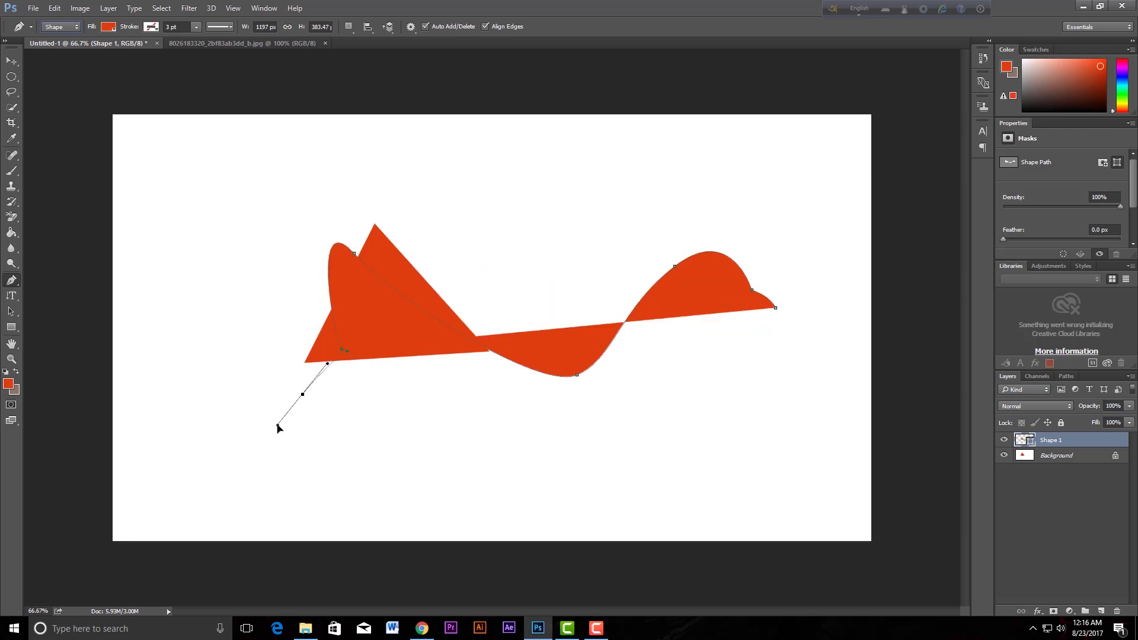
drag(375, 416, 425, 384)
drag(483, 407, 543, 443)
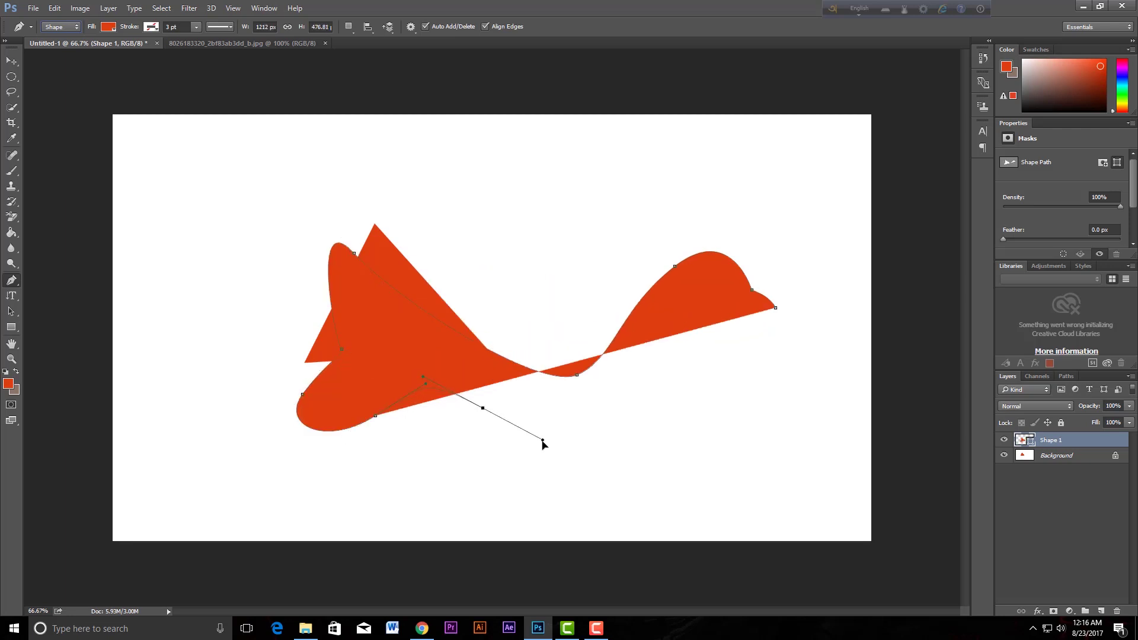
drag(694, 459, 773, 375)
mouse_move(691, 318)
mouse_down()
mouse_move(692, 285)
mouse_move(742, 297)
mouse_up()
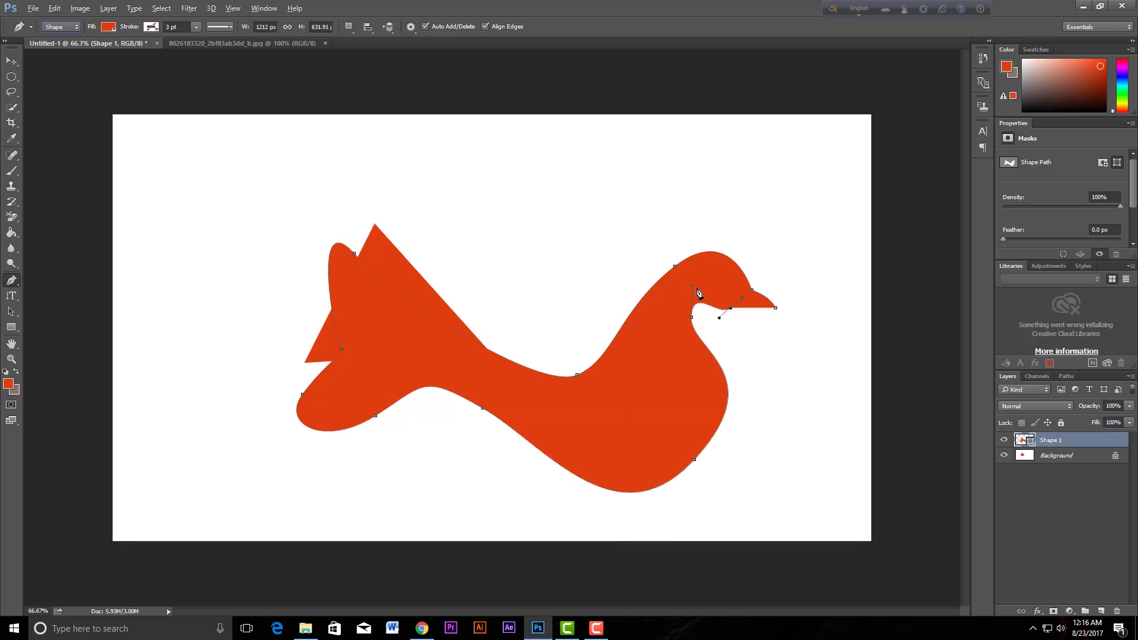
click(775, 308)
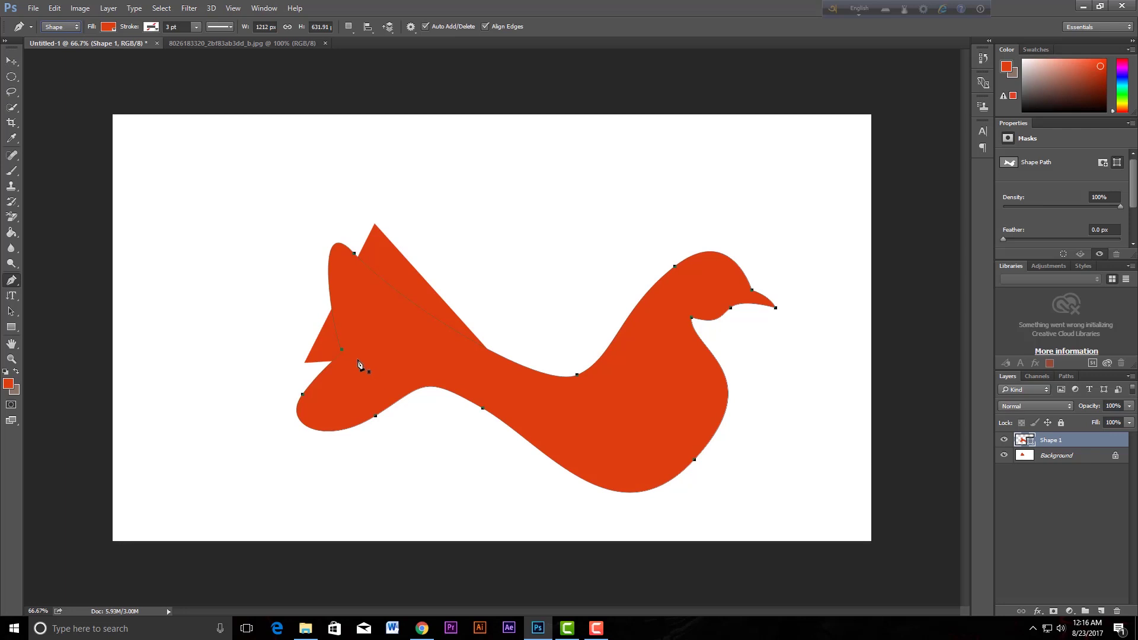
drag(421, 358, 506, 310)
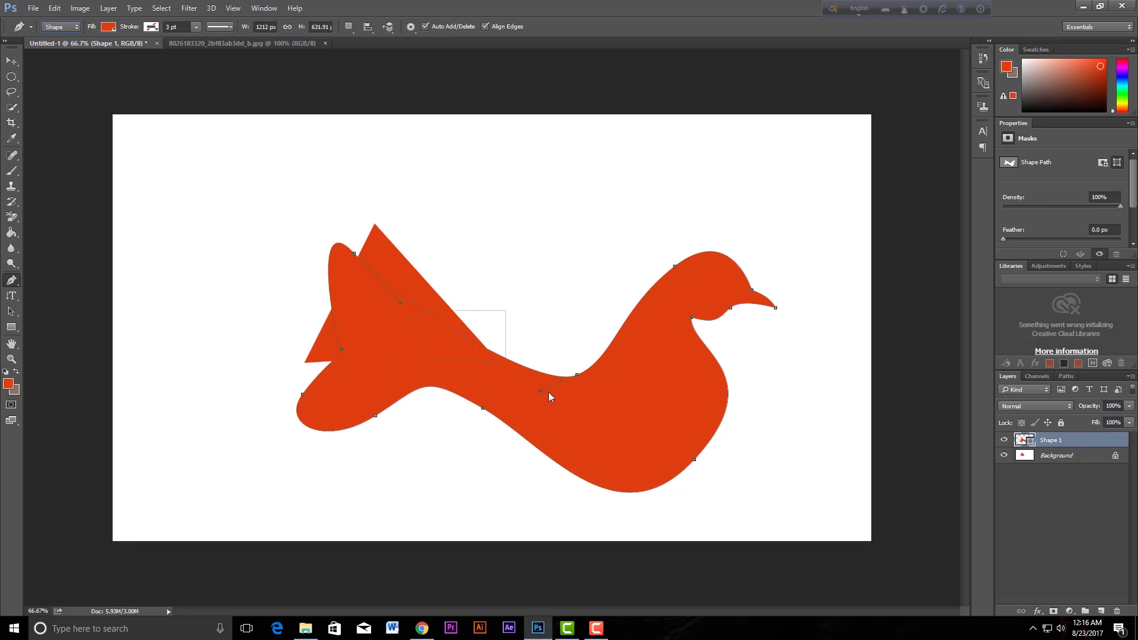
click(12, 61)
- Scale the bird to about 61.5% and move it right of the triangle
drag(514, 391, 604, 379)
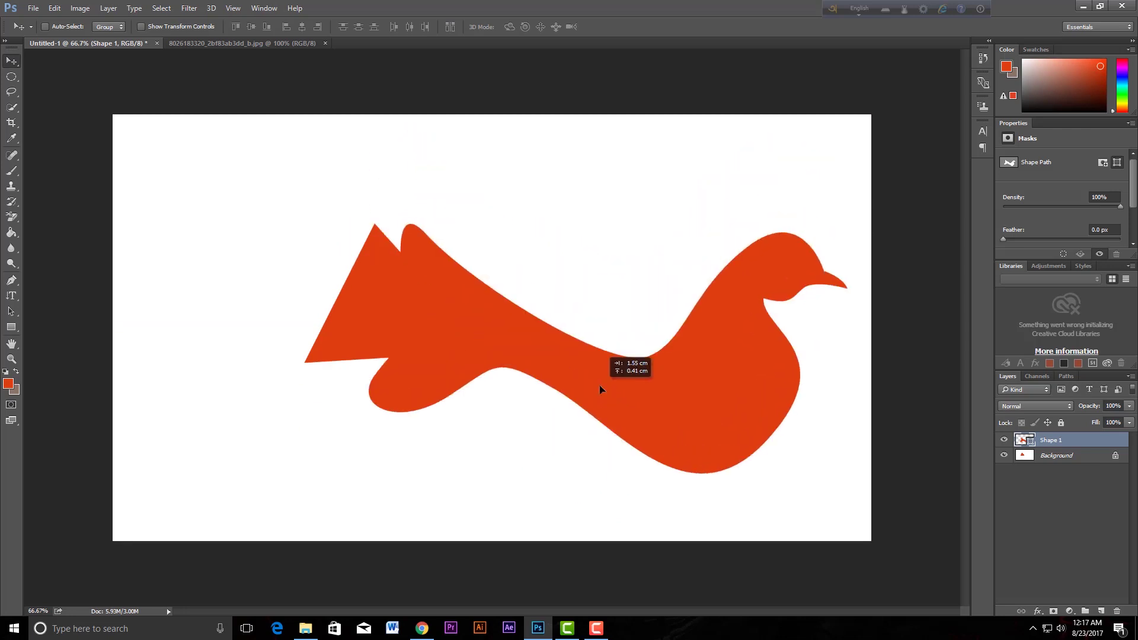
key(ctrl+t)
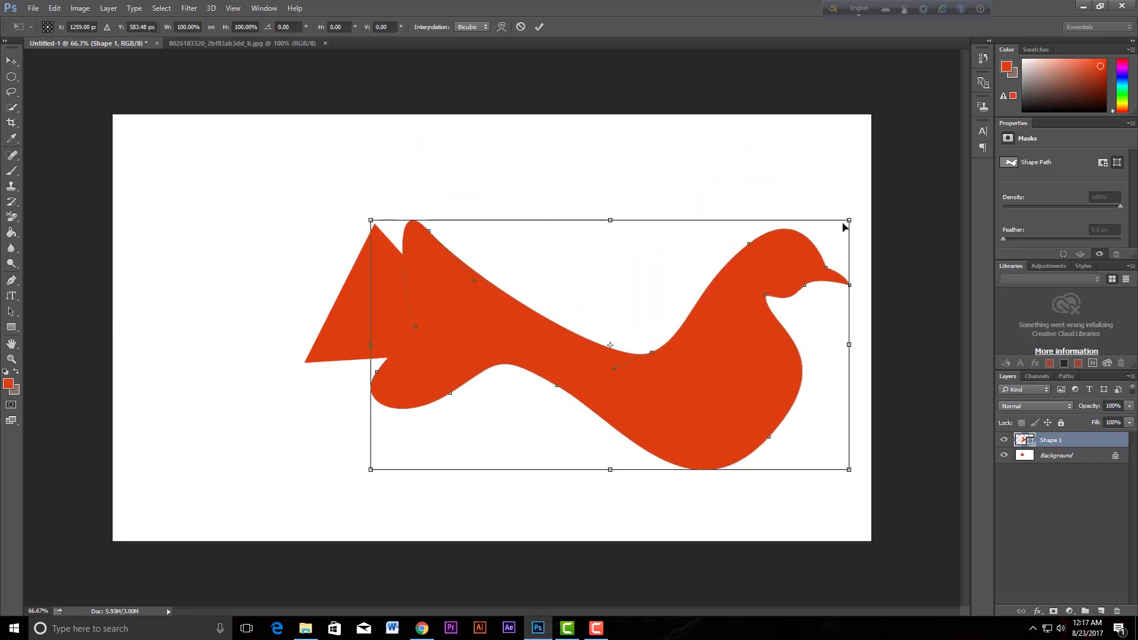
drag(848, 221, 673, 317)
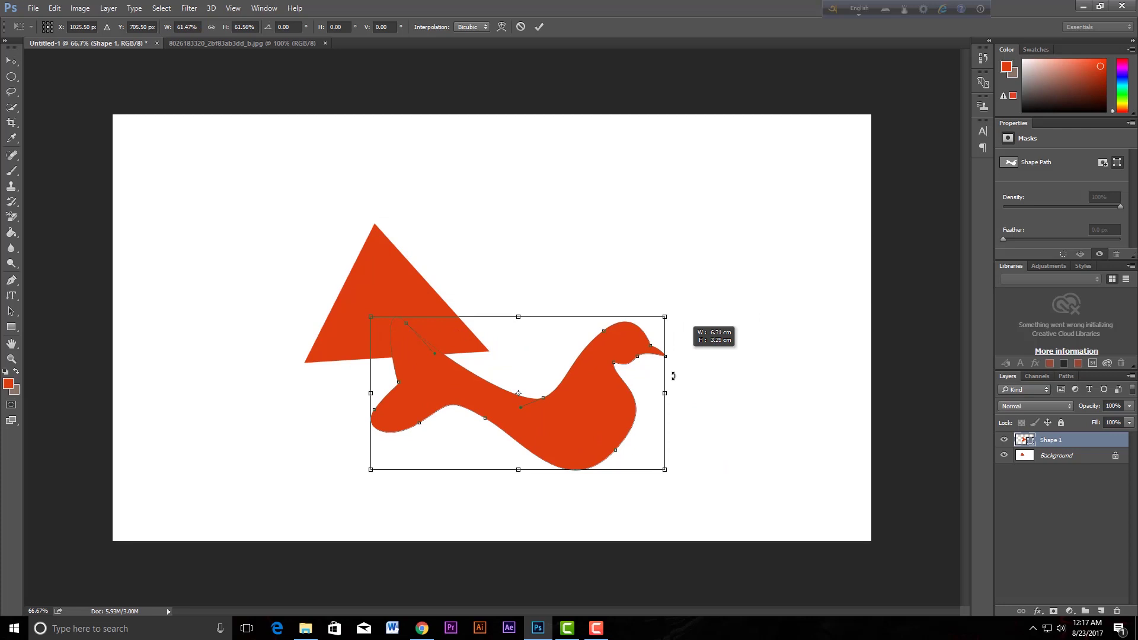
drag(586, 439, 711, 298)
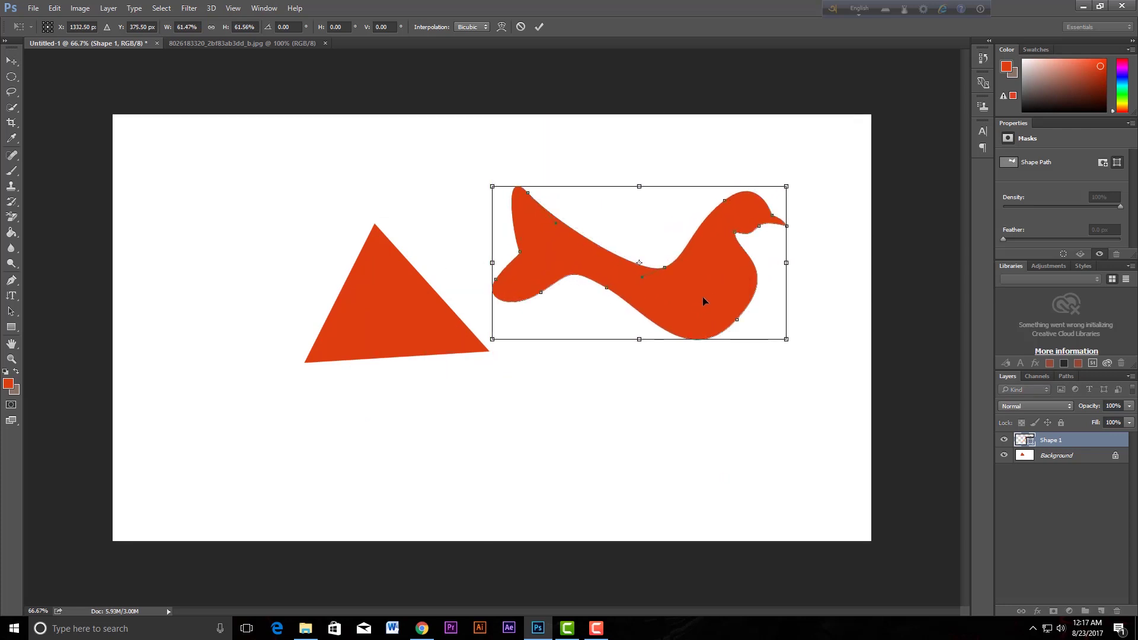
key(Return)
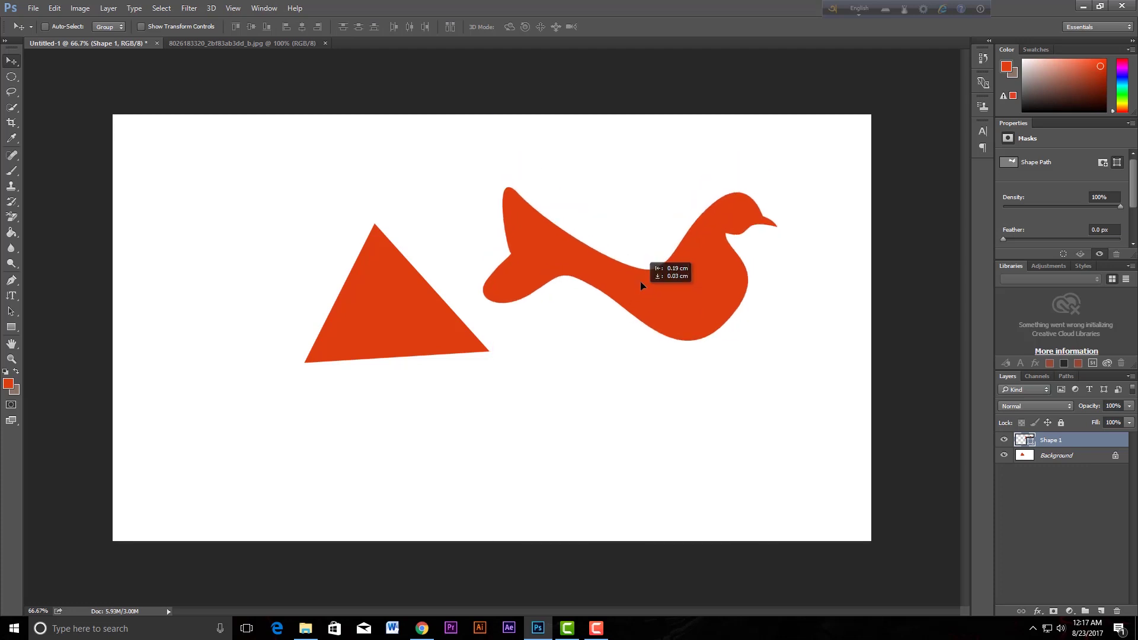
drag(638, 281, 645, 277)
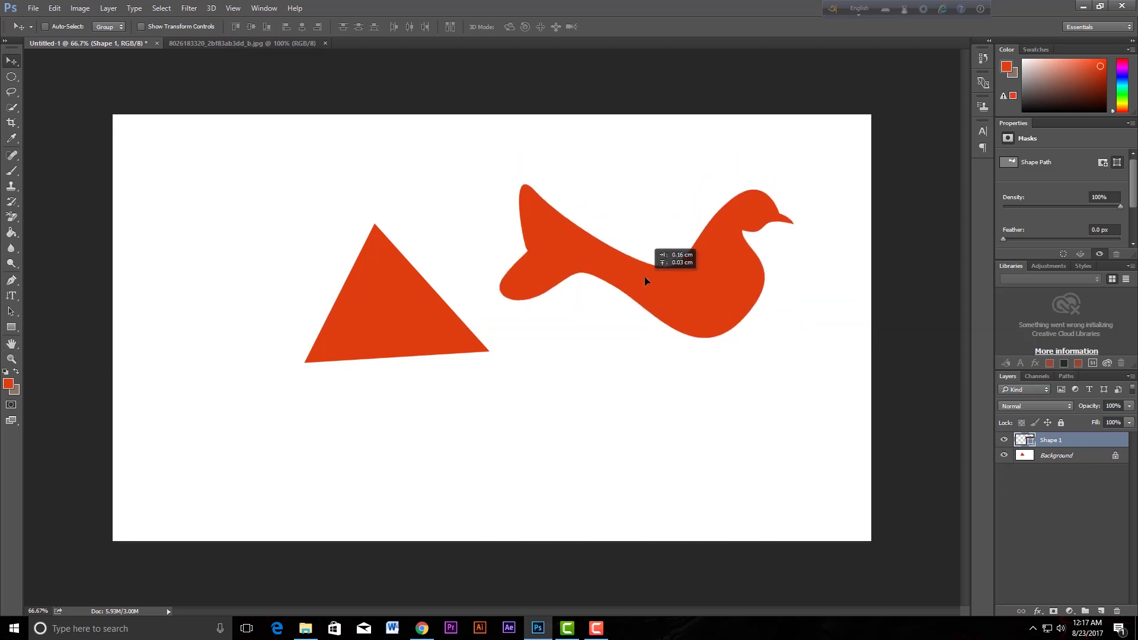
key(ctrl+t)
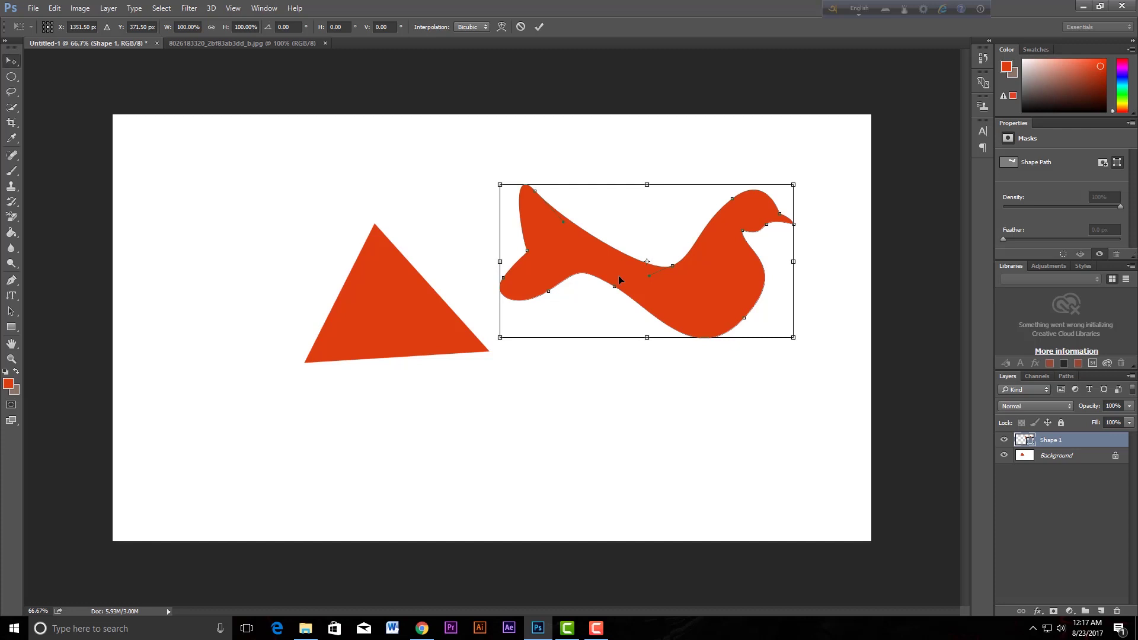
key(Return)
- Set the foreground colour to a brownish shade and nudge the bird down-right
key(i)
click(8, 384)
click(654, 258)
click(875, 172)
key(v)
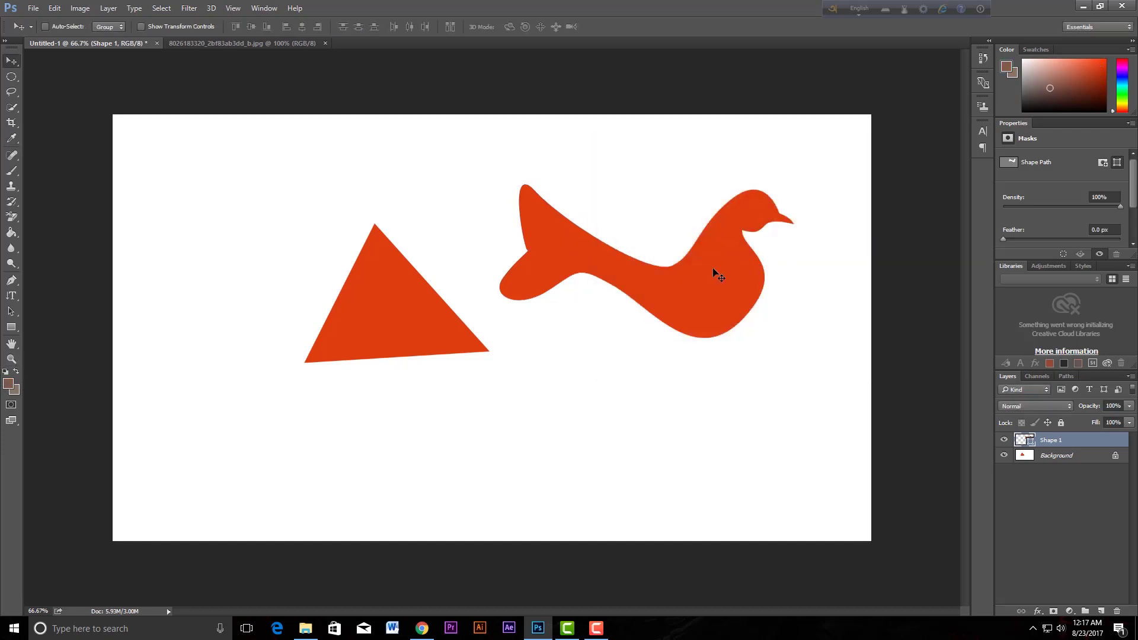
drag(715, 267, 720, 287)
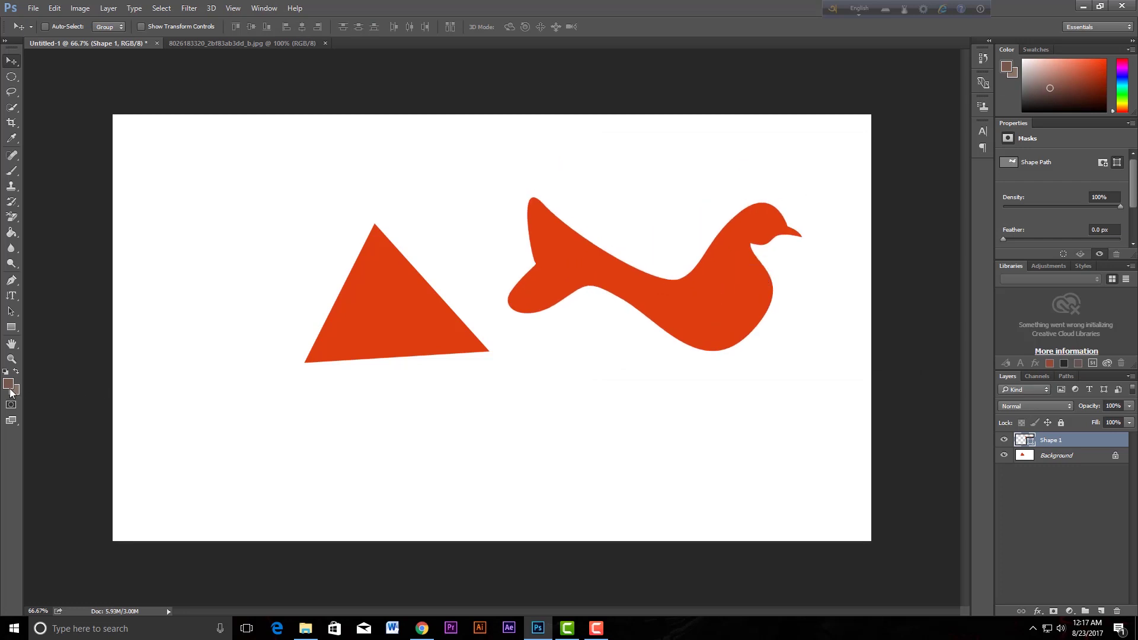
- Set the foreground colour to a dark near-black and shift the bird further right
key(i)
click(8, 384)
click(639, 307)
click(875, 172)
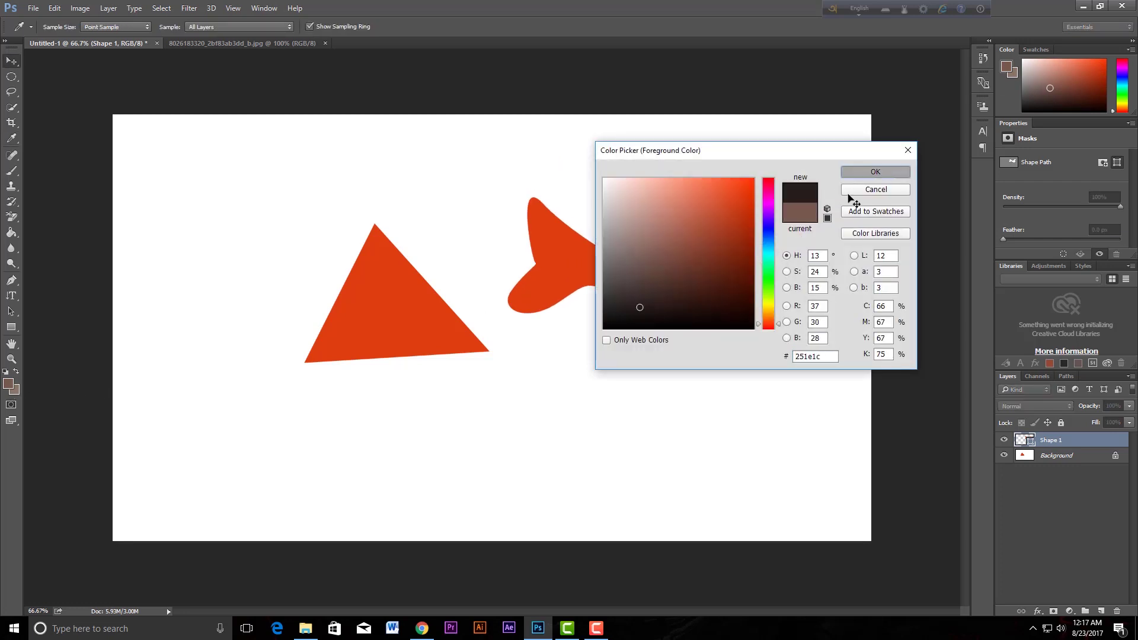
key(v)
mouse_move(555, 279)
mouse_down()
mouse_move(596, 244)
mouse_move(612, 296)
mouse_move(617, 280)
mouse_up()
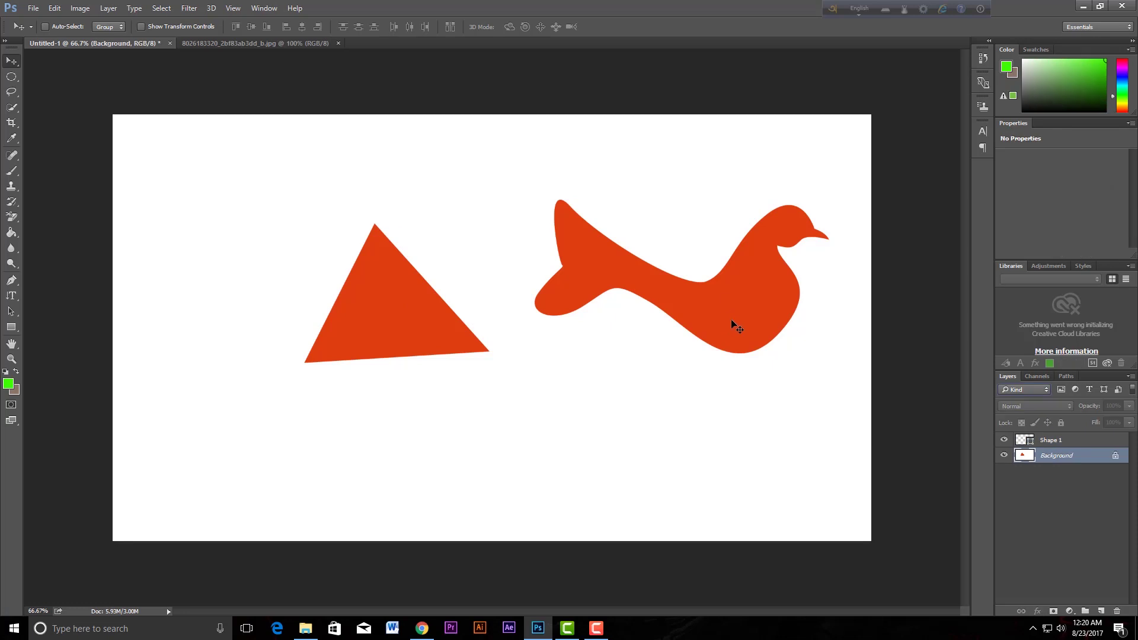
- Select the Shape 1 layer and put the Pen tool in Shape mode
click(1097, 443)
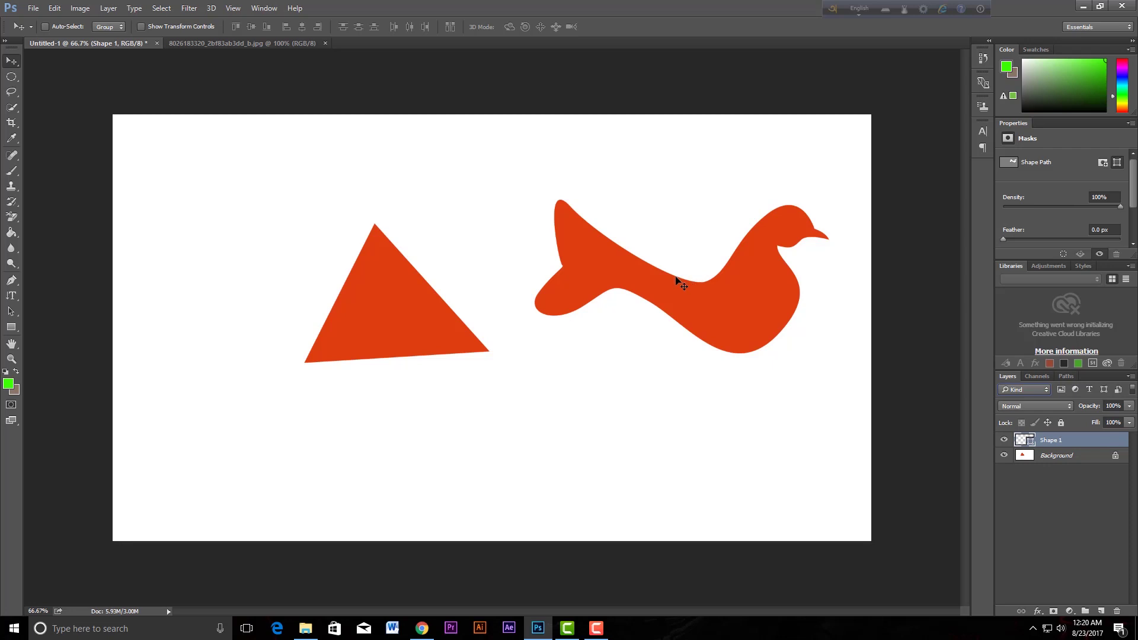
click(12, 280)
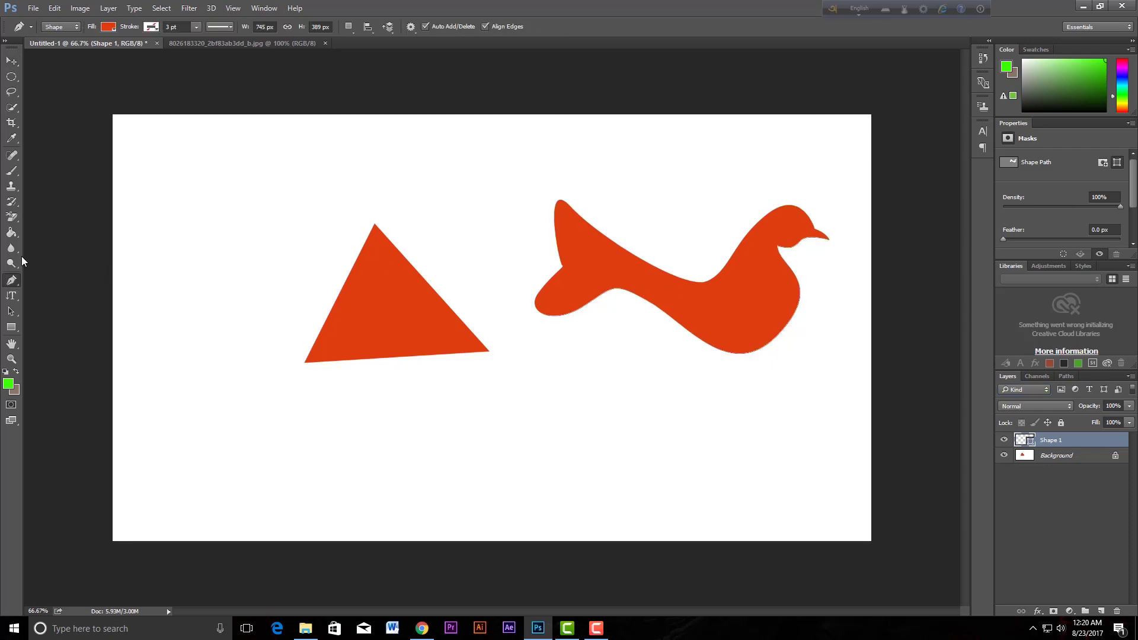
click(53, 26)
click(97, 28)
- Give the bird a teal solid fill after trying green, gradient and yellow
click(109, 27)
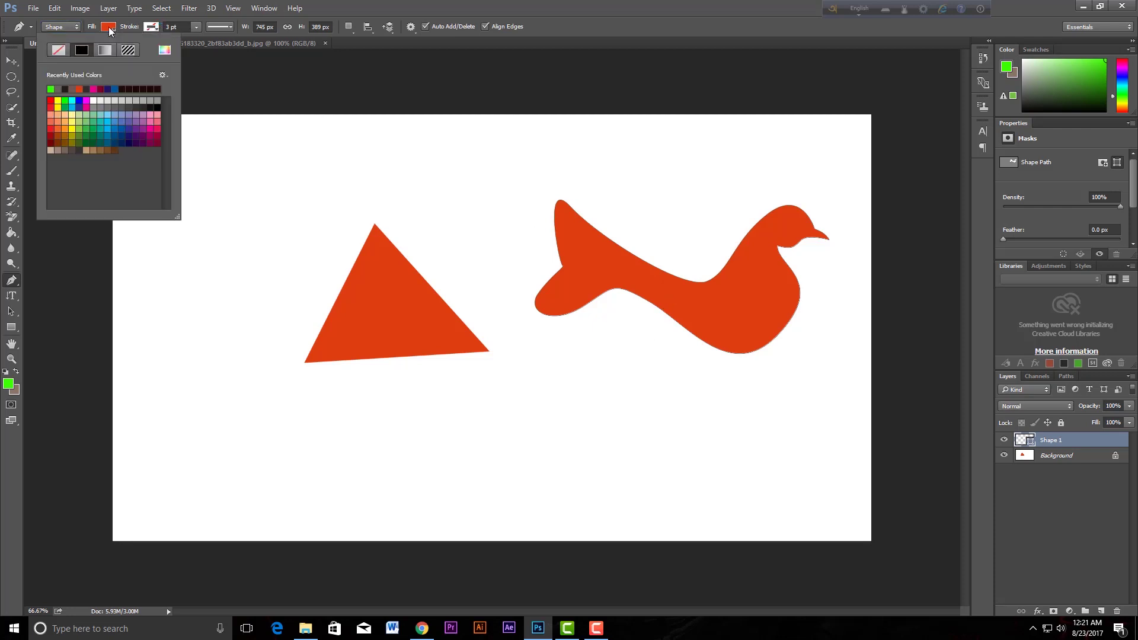
click(97, 128)
click(105, 50)
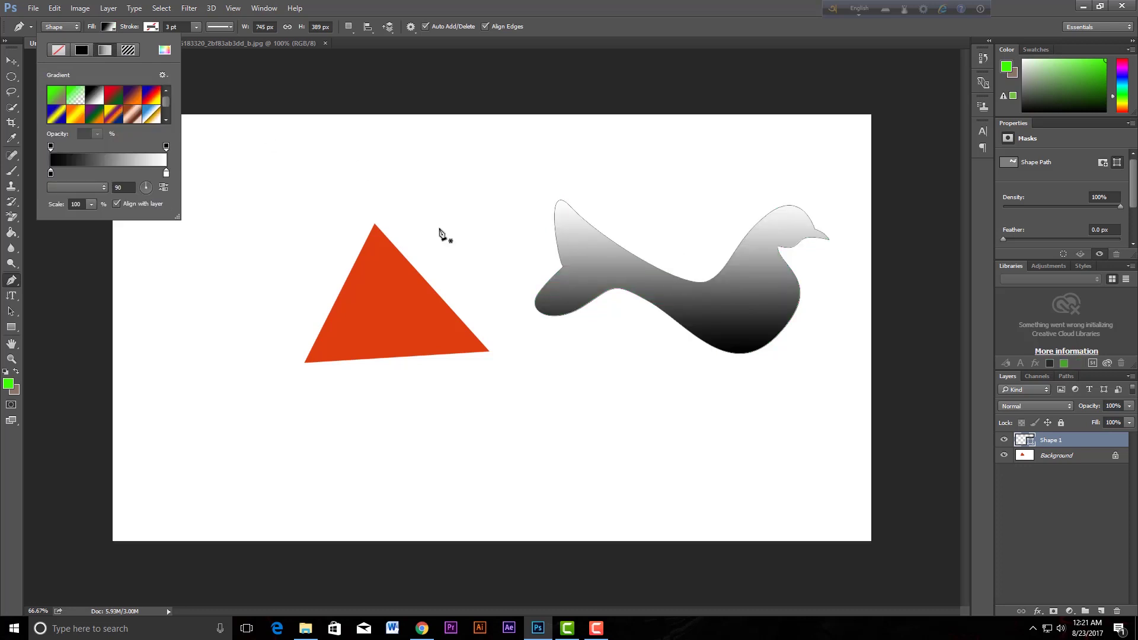
click(81, 49)
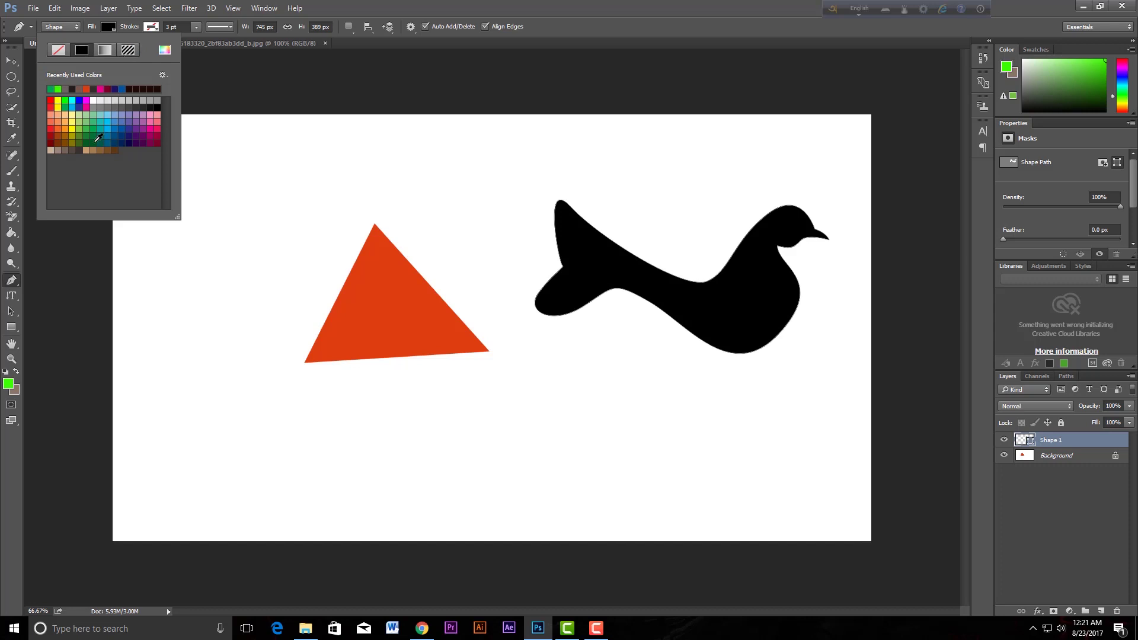
click(71, 128)
click(101, 130)
- Give the bird a dark navy outline after trying light green and magenta
click(150, 27)
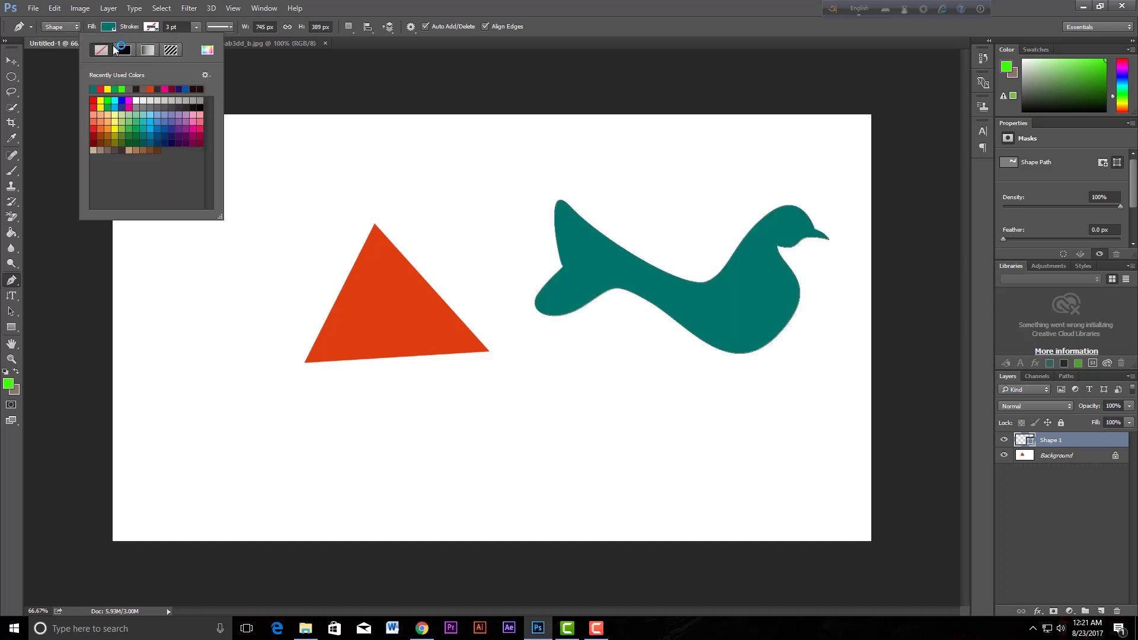
click(134, 114)
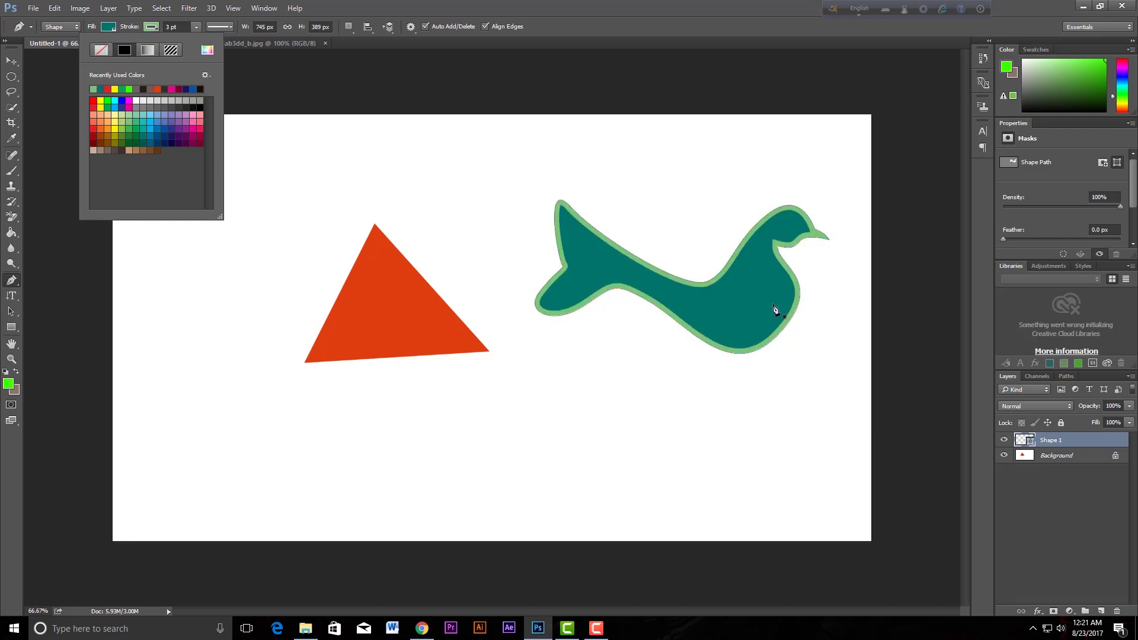
click(201, 129)
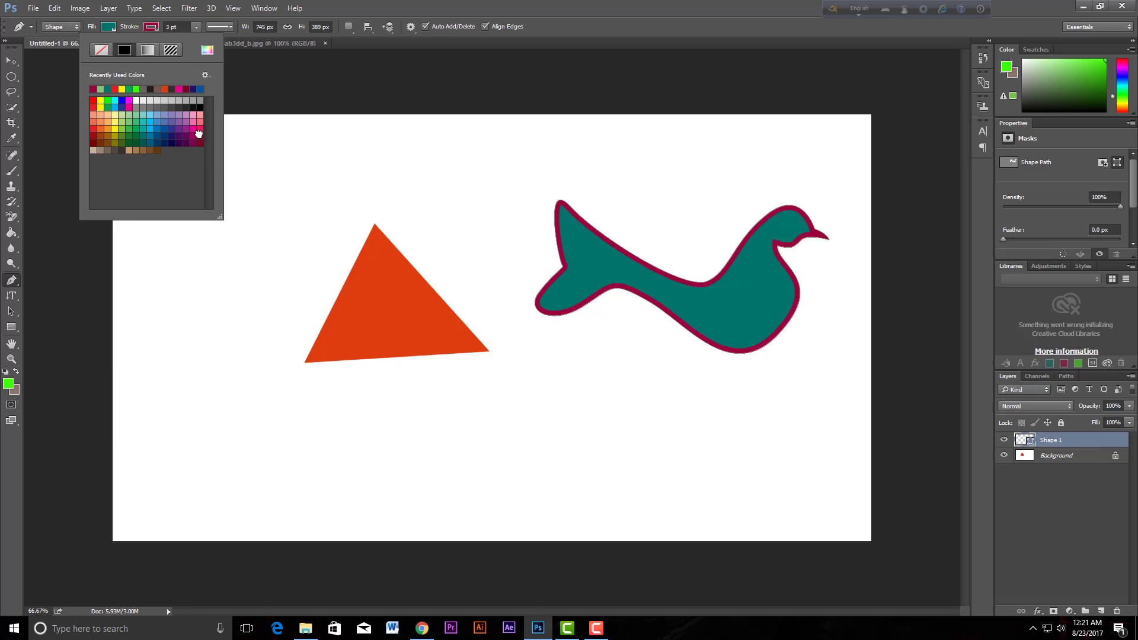
click(167, 137)
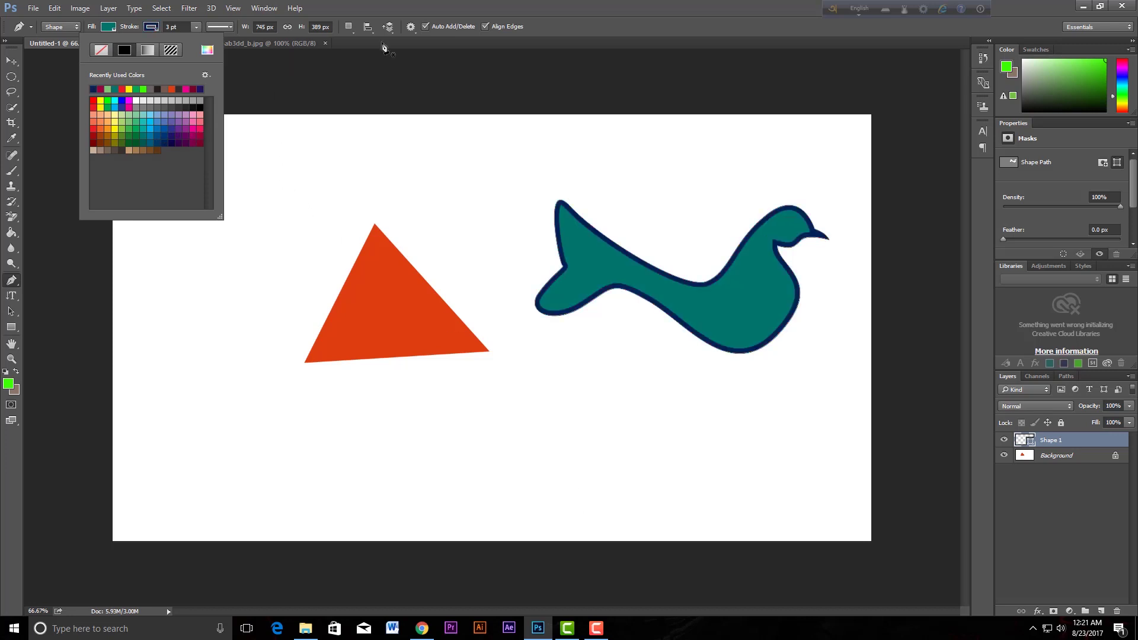
click(495, 56)
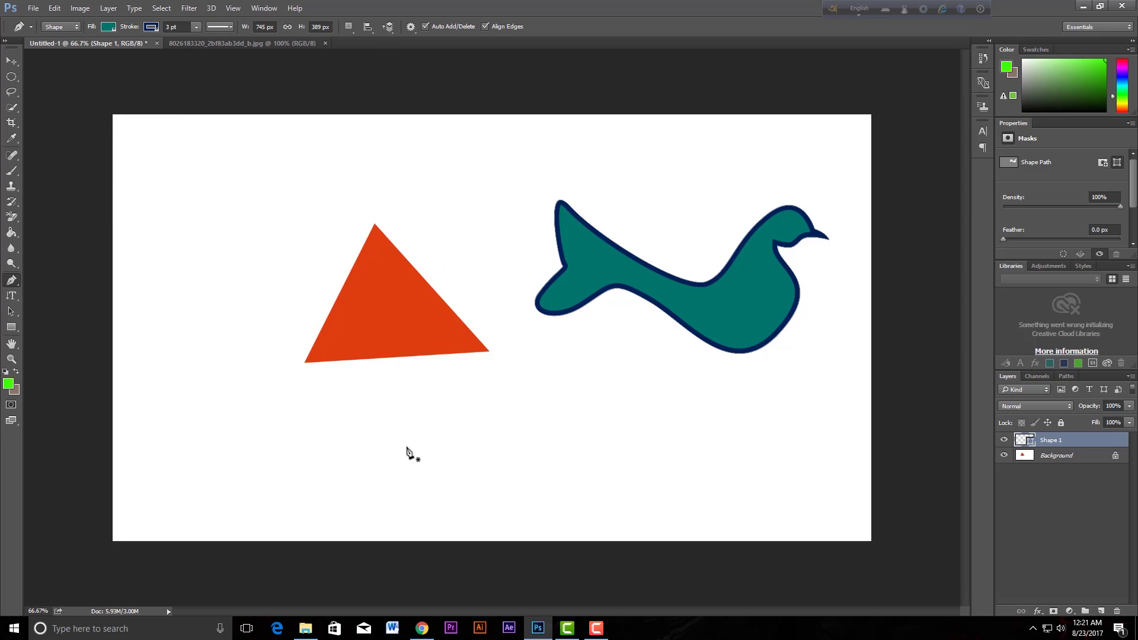
click(11, 280)
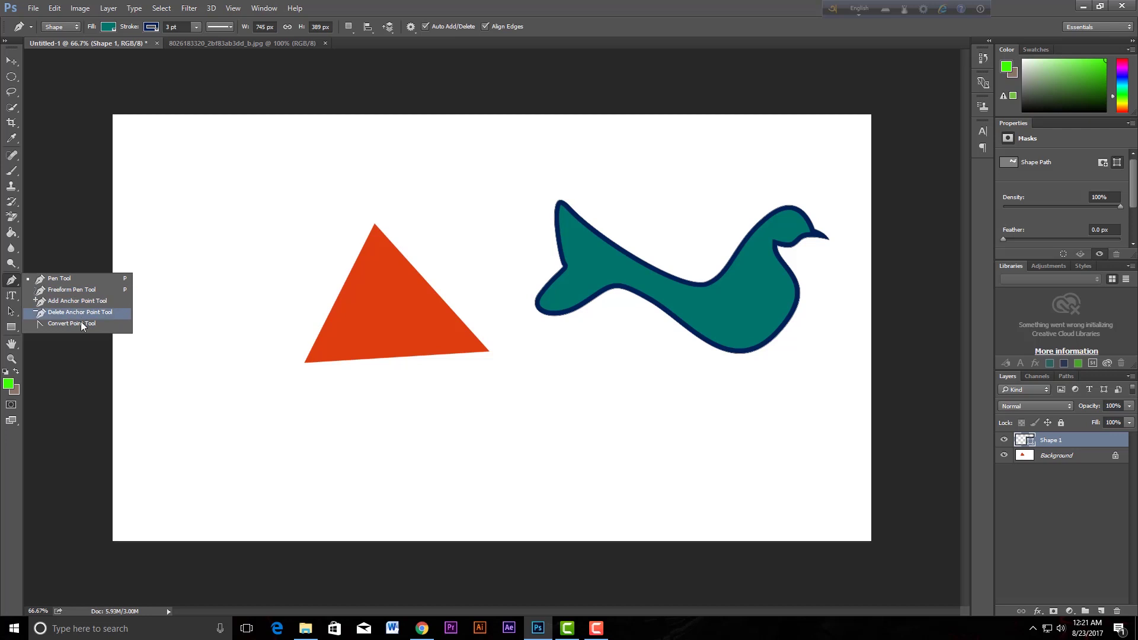
- Draw a closed five-point pentagon shape near the canvas's upper left
click(67, 278)
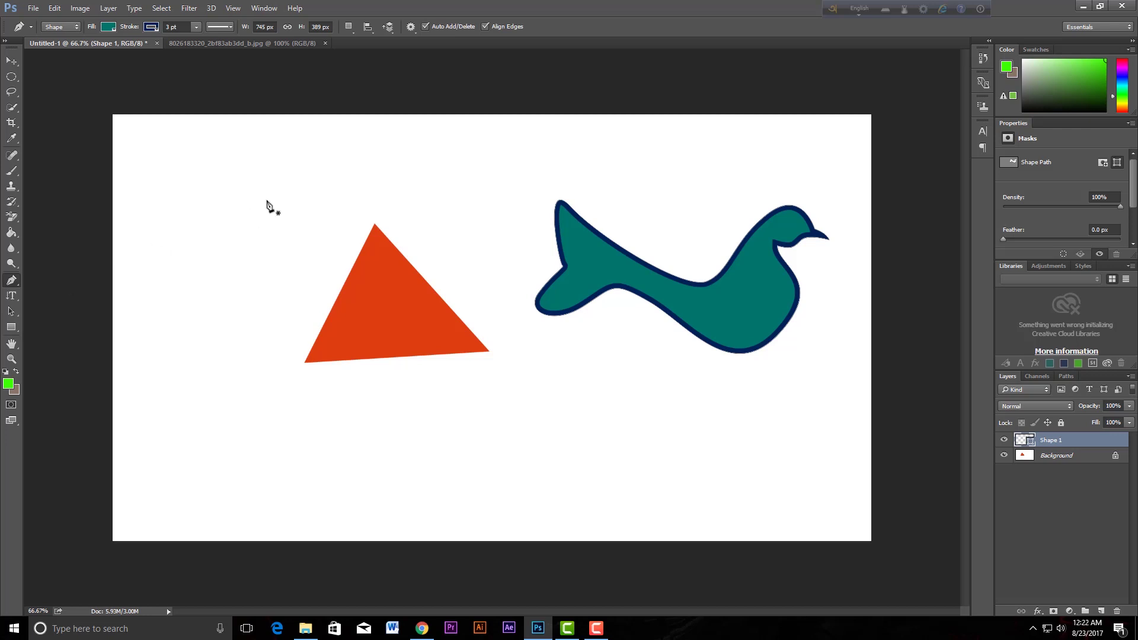
click(178, 150)
click(152, 236)
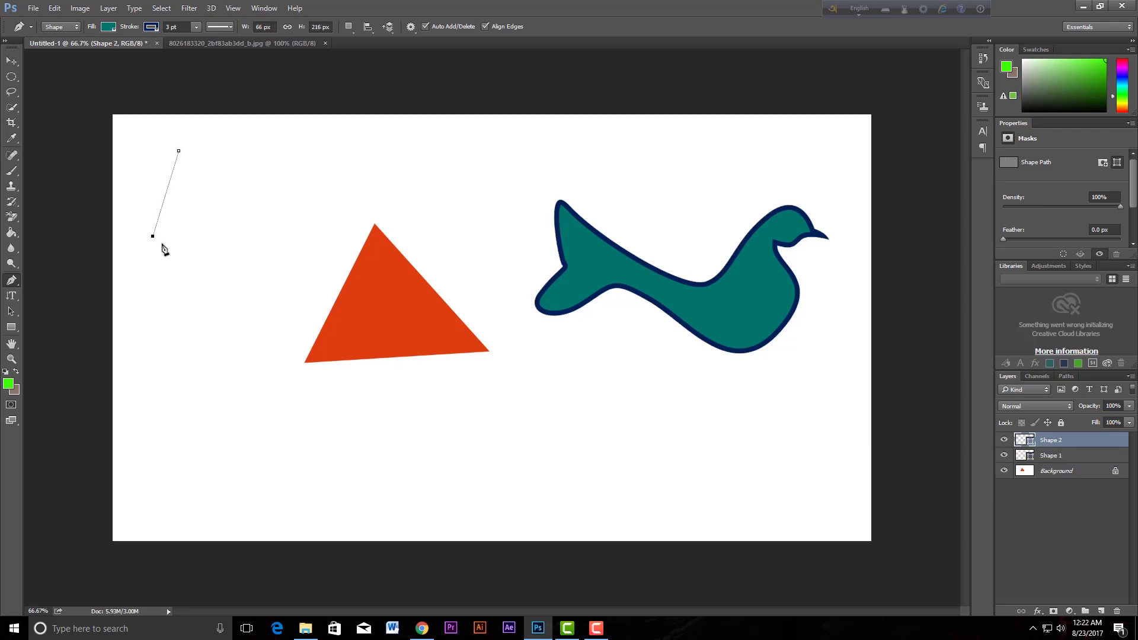
click(208, 271)
click(284, 219)
click(248, 146)
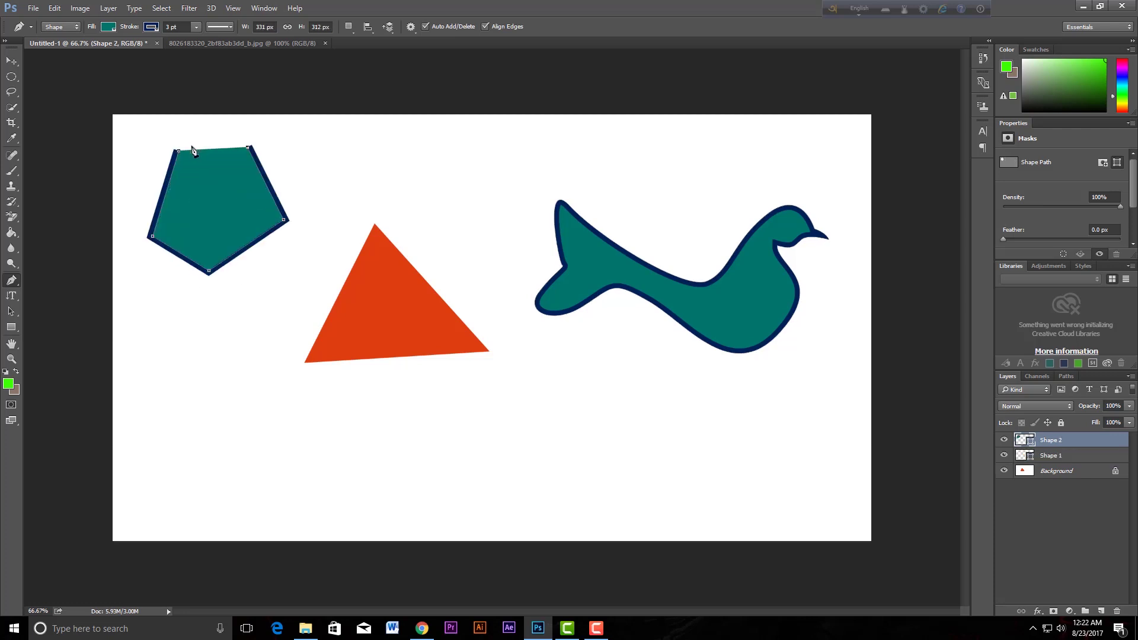
click(179, 151)
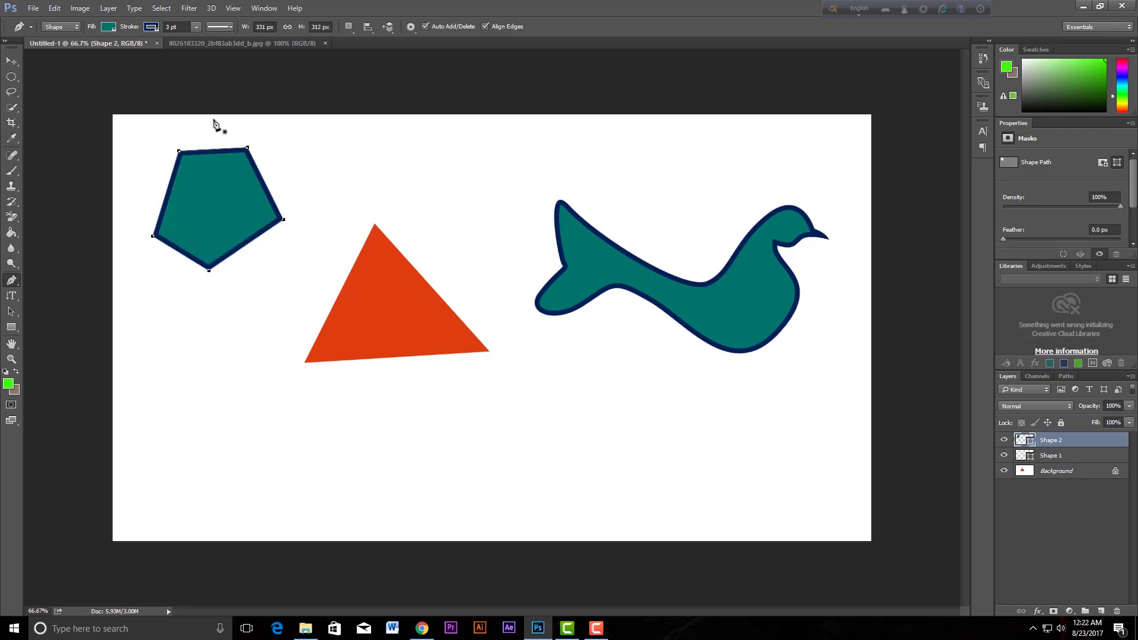
- Set the pentagon's fill and stroke both to No Color
click(109, 28)
click(59, 50)
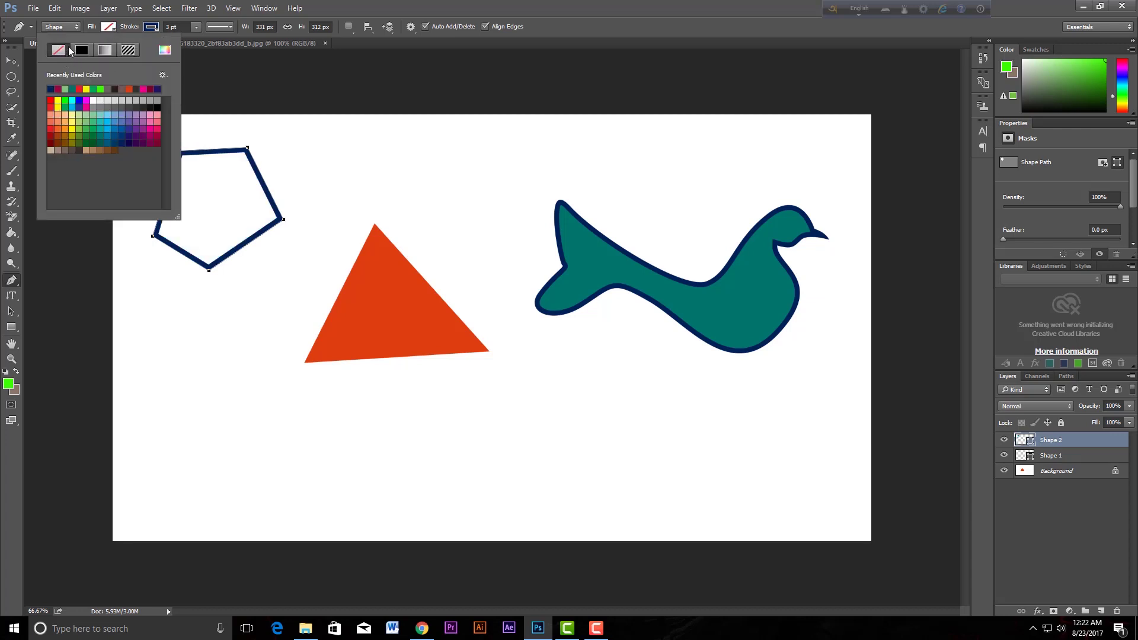
click(156, 29)
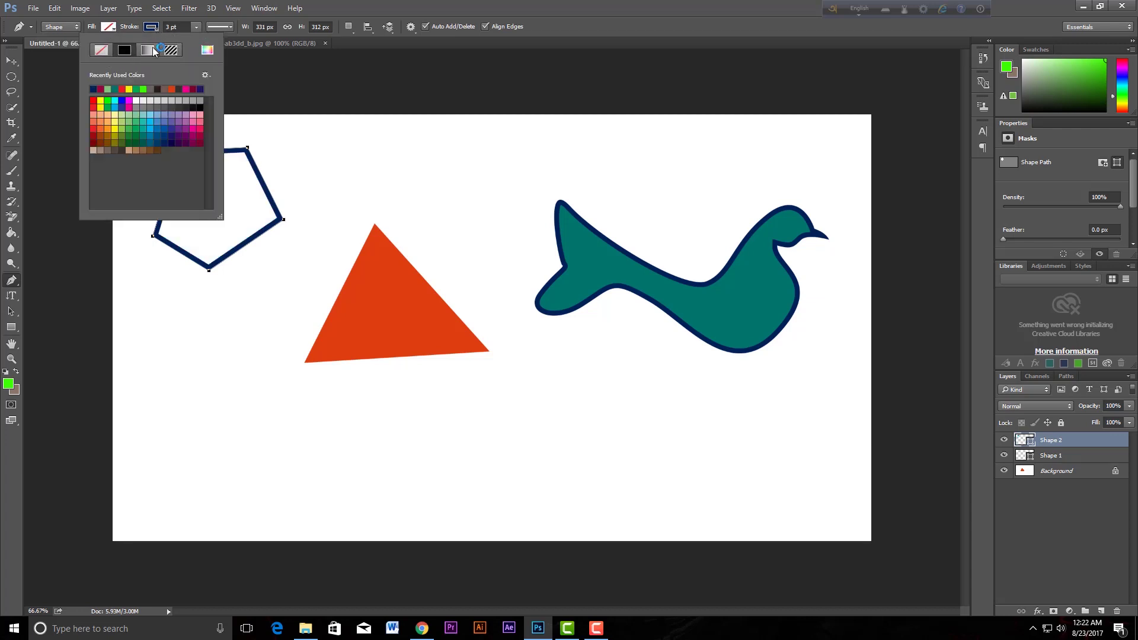
click(101, 50)
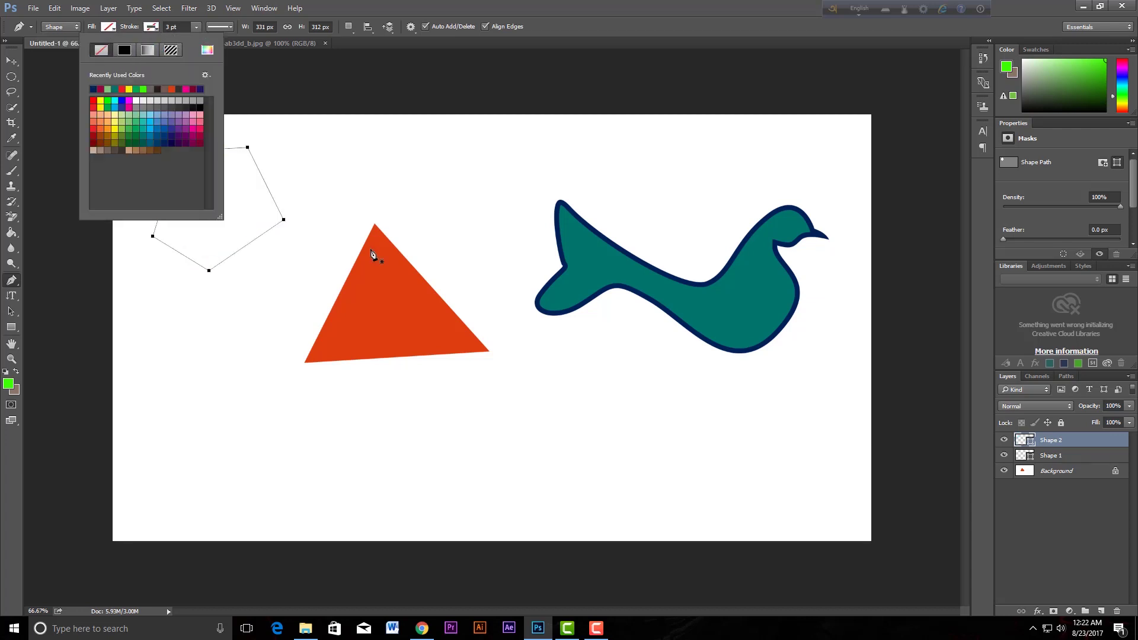
click(12, 61)
- Use the Pen tool to add three anchor points on the pentagon's top, right and lower-right edges
key(p)
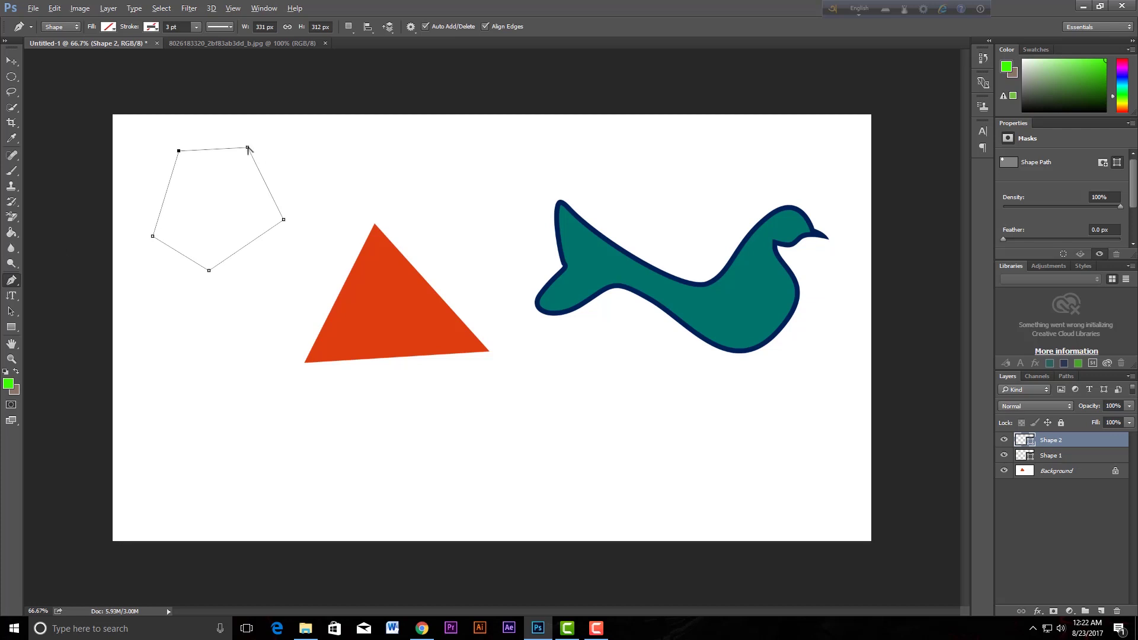
key(alt)
click(211, 150)
click(265, 183)
click(248, 243)
right_click(12, 281)
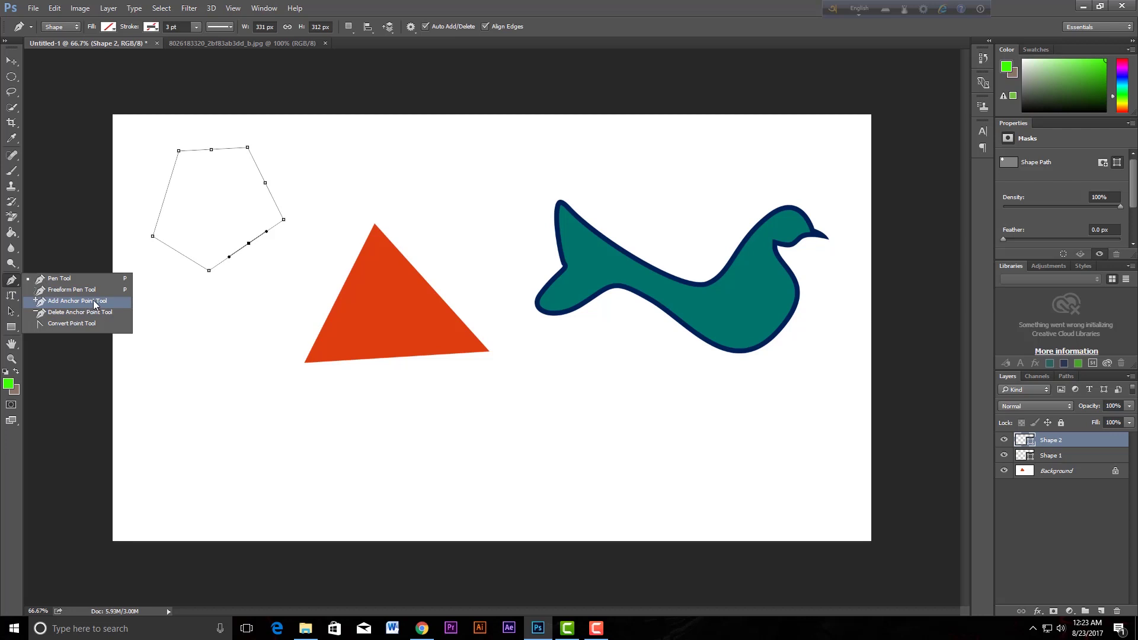
click(66, 278)
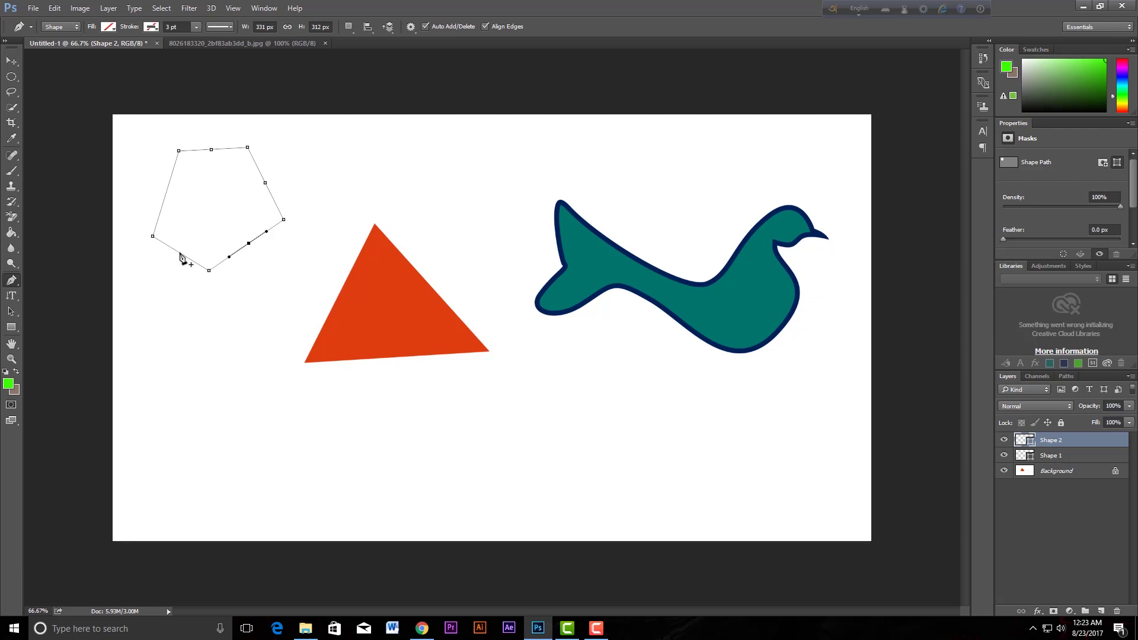
- Add a point on the lower-left edge, then delete the extra top-edge point
click(180, 254)
right_click(10, 283)
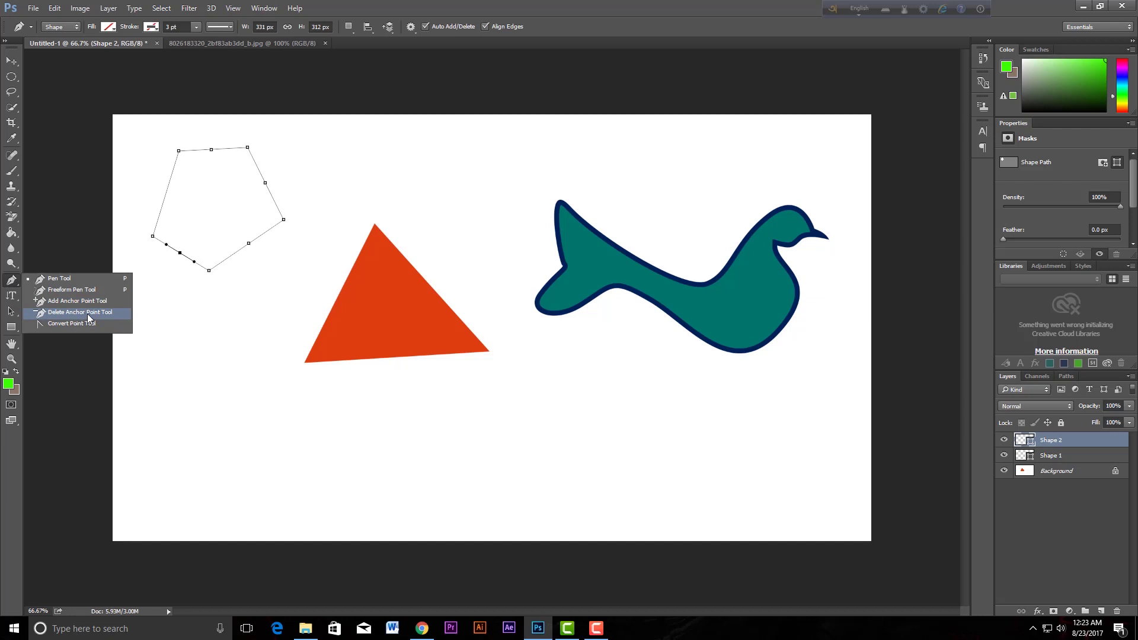
click(66, 280)
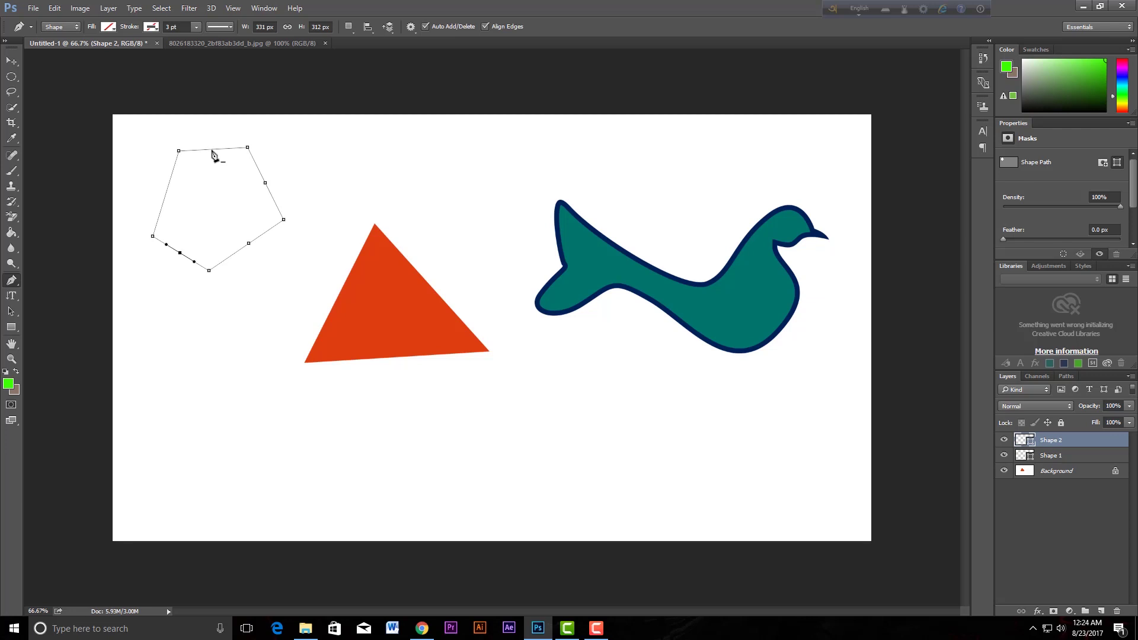
click(212, 150)
- Delete the right-edge anchor and curve the top-right and starting corners of the path
click(265, 189)
mouse_move(248, 148)
mouse_down()
mouse_move(313, 178)
mouse_move(290, 158)
mouse_move(206, 135)
mouse_up()
drag(179, 151, 167, 165)
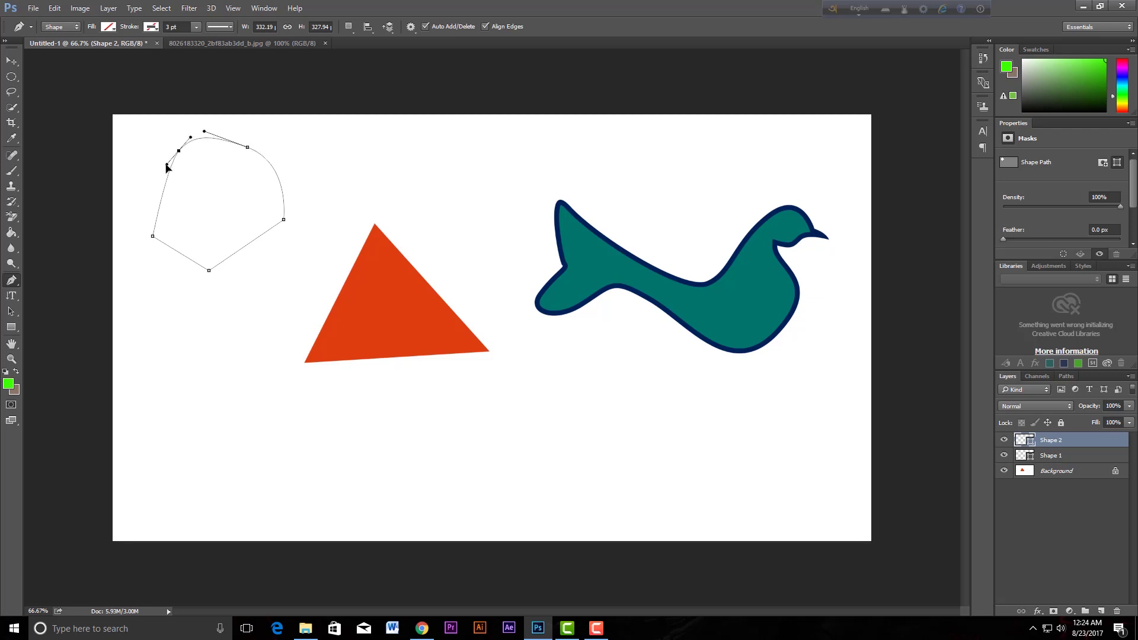
- Drag handles to round the bottom, right and left sides into a smooth blob, then deselect
ctrl+click(210, 270)
drag(213, 270, 256, 271)
ctrl+click(284, 220)
drag(282, 225, 288, 209)
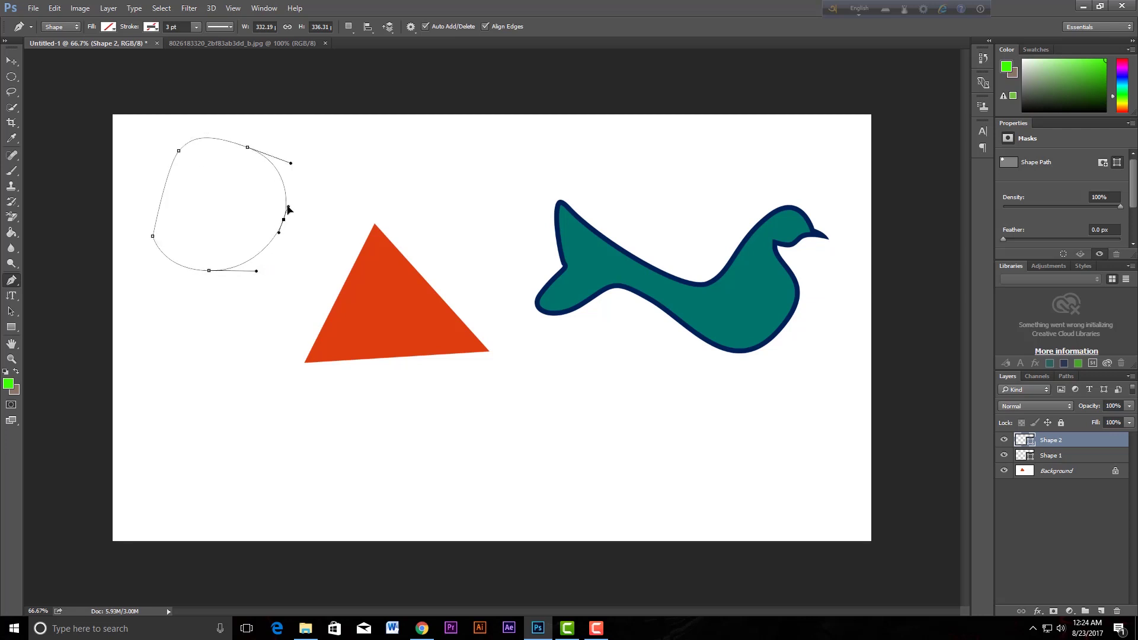
ctrl+click(153, 237)
mouse_move(154, 245)
mouse_down()
mouse_move(155, 263)
mouse_move(157, 254)
mouse_up()
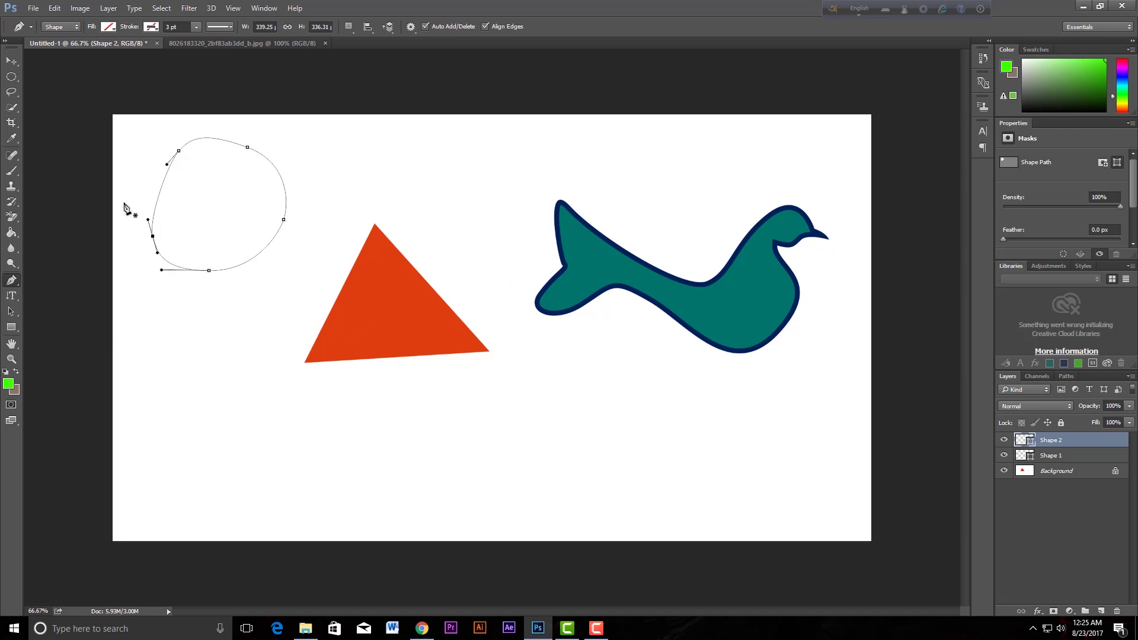
key(Escape)
ctrl+click(158, 250)
click(107, 28)
click(108, 117)
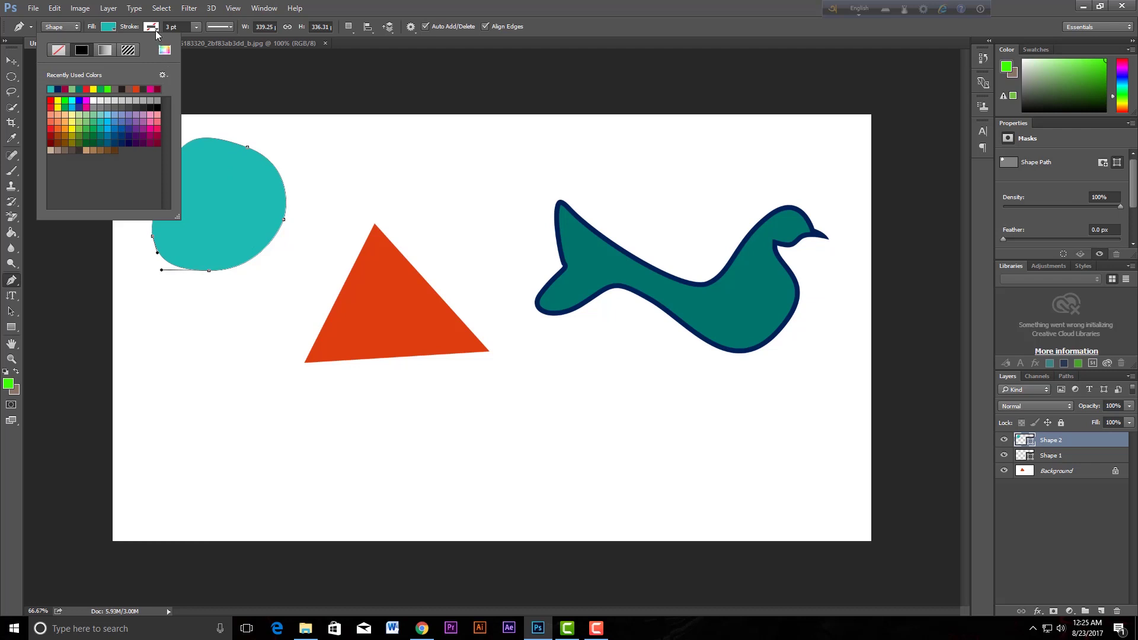
click(153, 28)
click(131, 121)
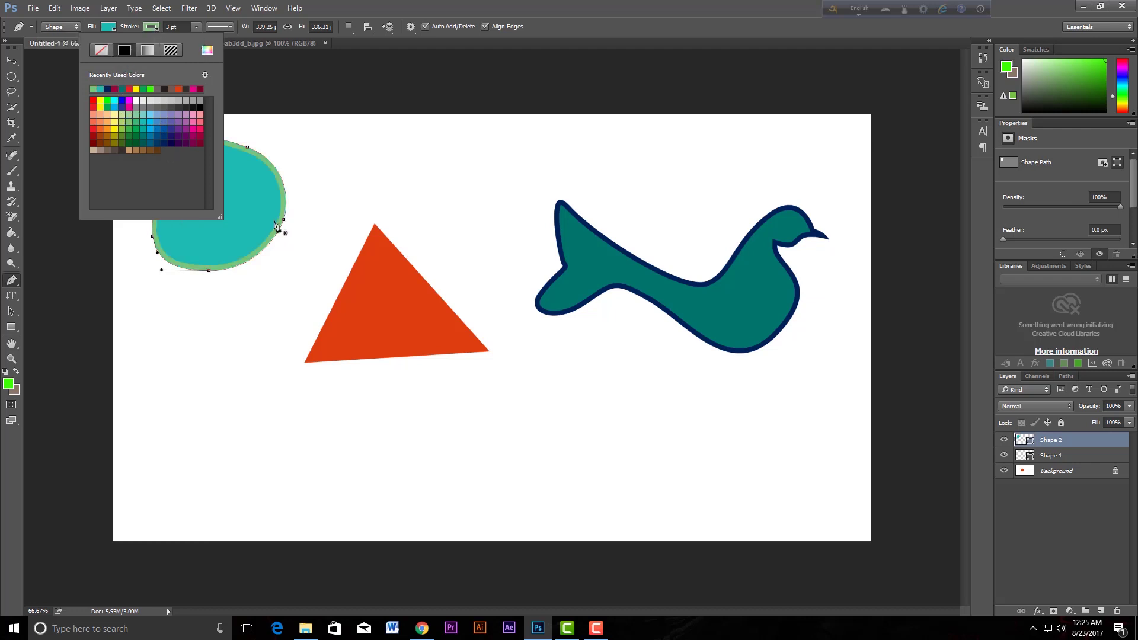
click(199, 142)
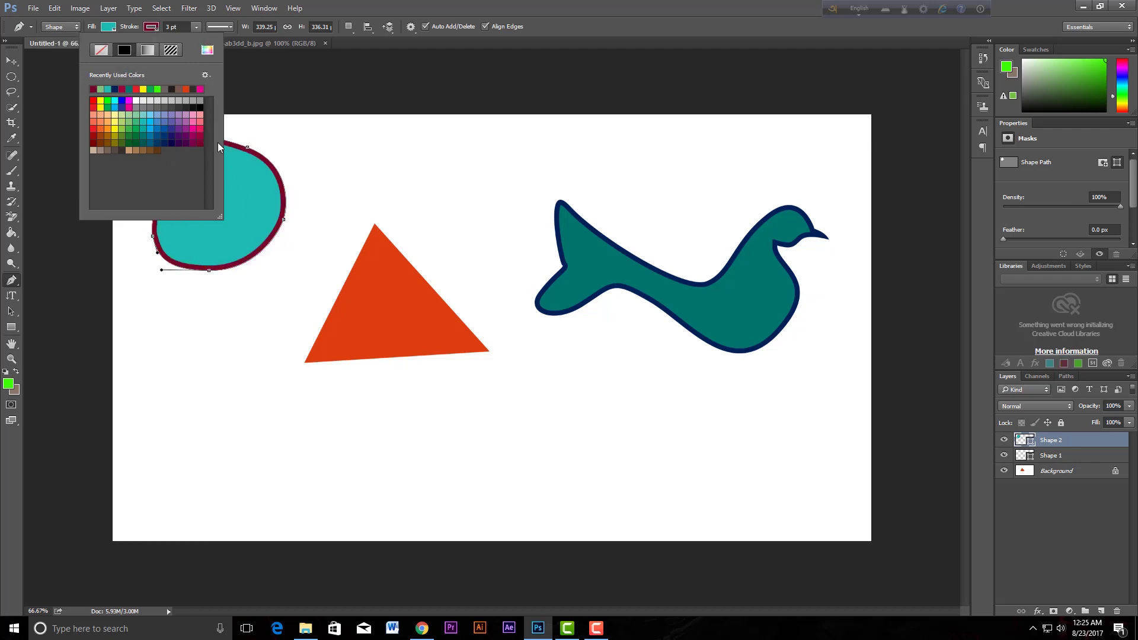
click(355, 147)
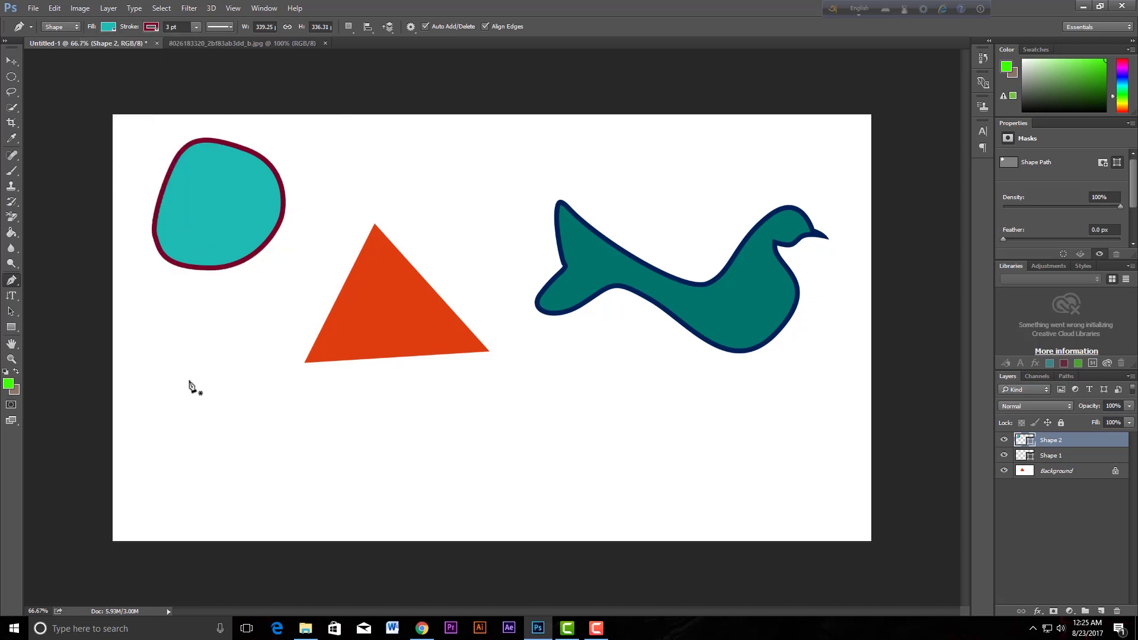
click(109, 27)
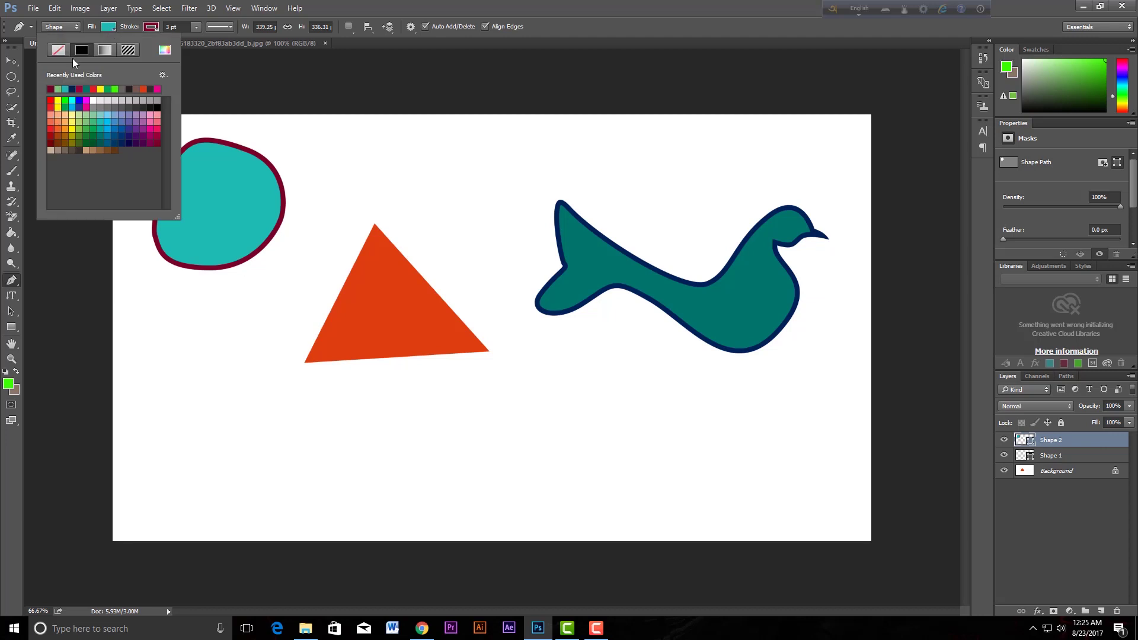
click(58, 50)
click(152, 27)
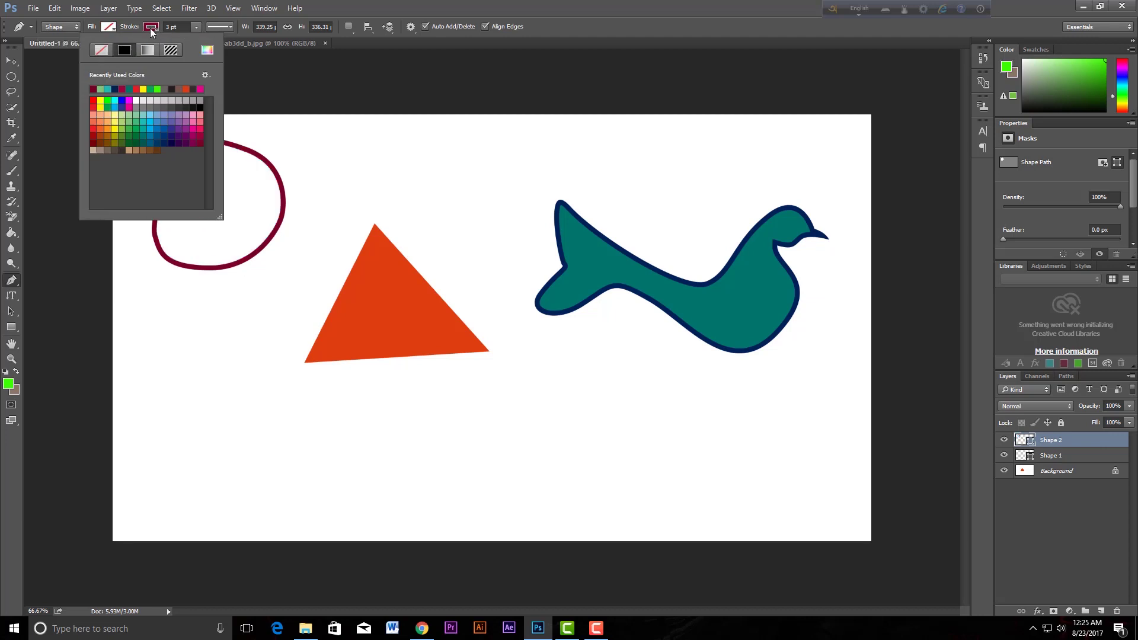
click(97, 52)
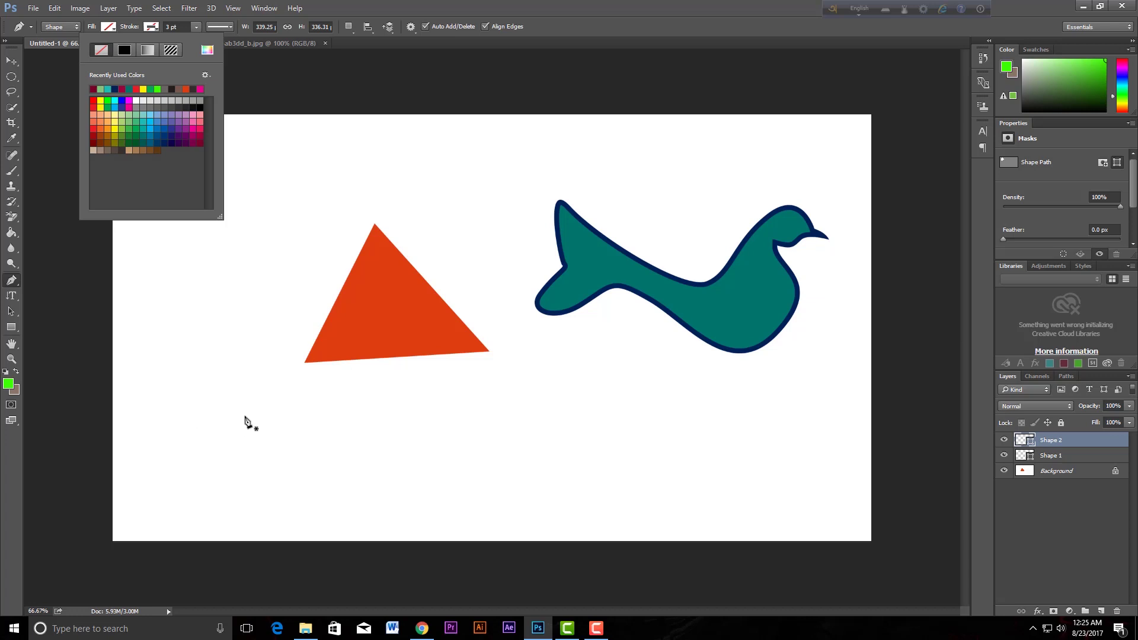
- Draw a closed three-corner triangle path at the lower left of the canvas
click(221, 388)
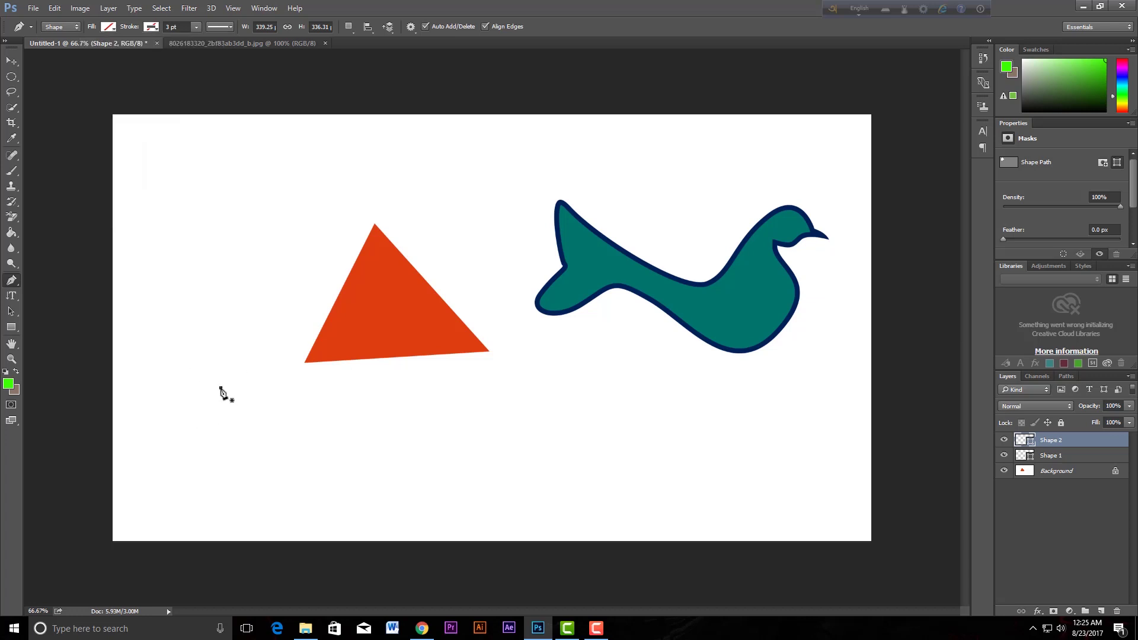
click(182, 450)
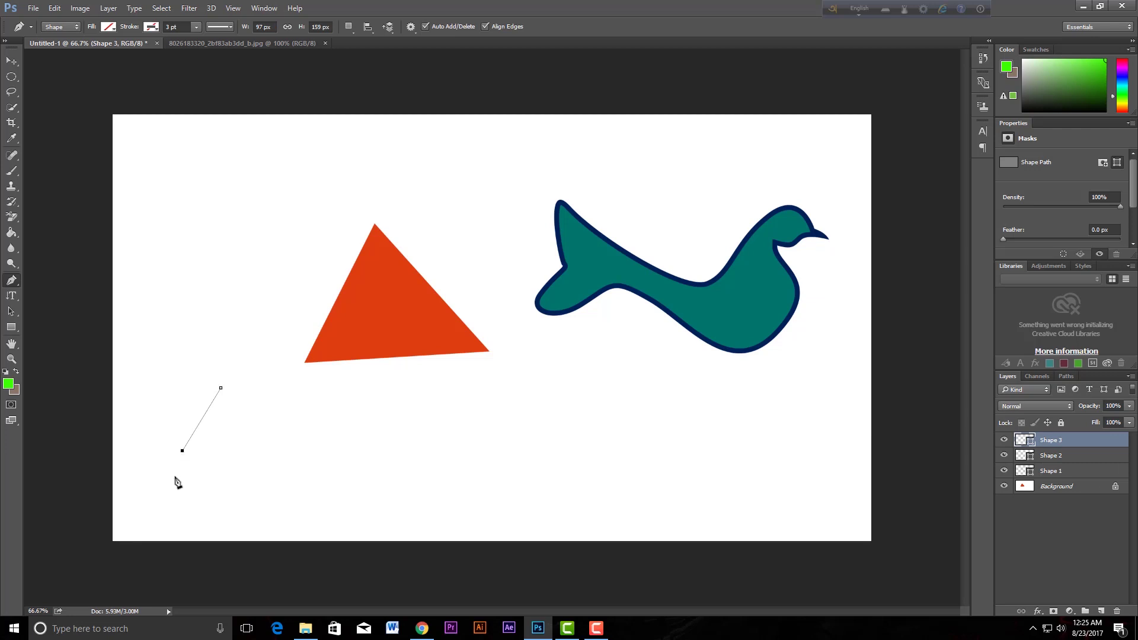
click(277, 452)
click(221, 388)
- Fill the new triangle with blue from the Fill swatches
click(109, 27)
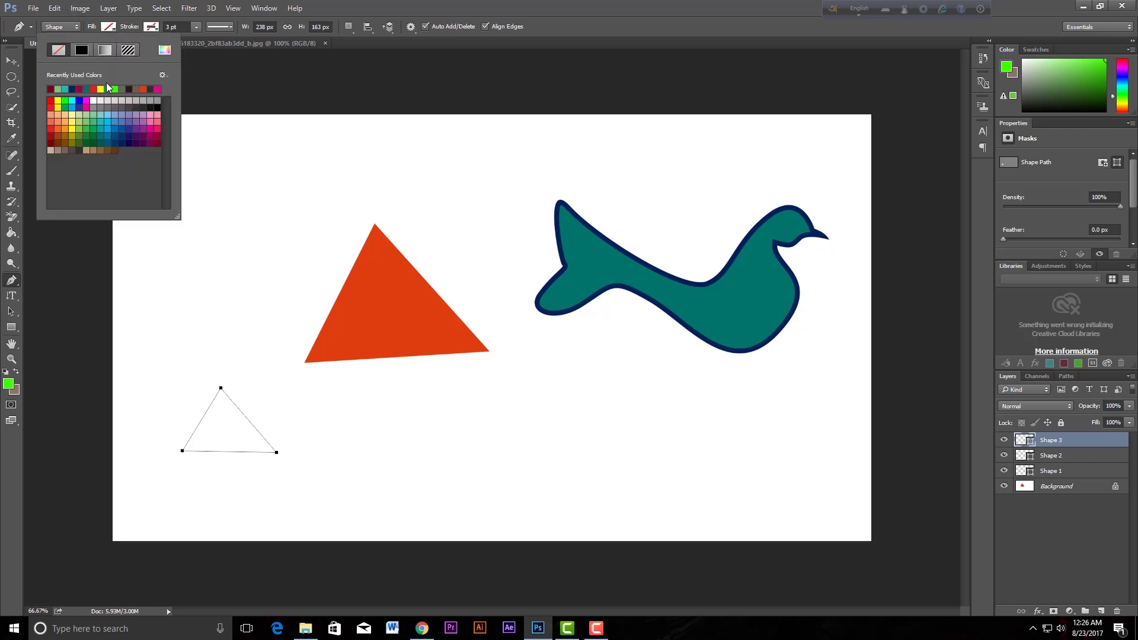
click(109, 134)
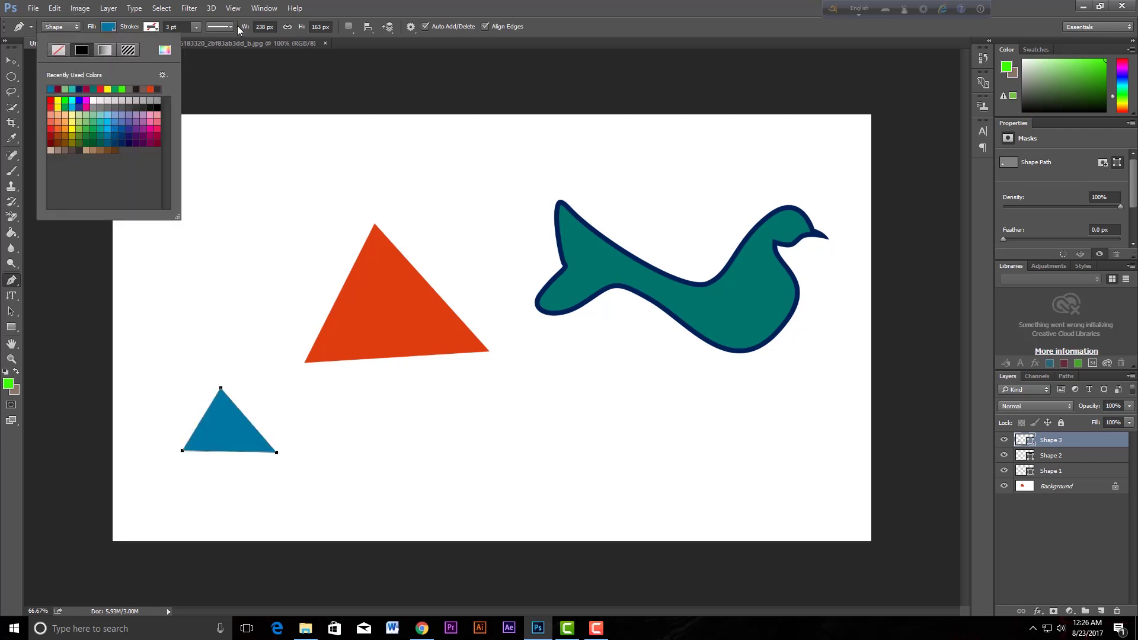
key(Escape)
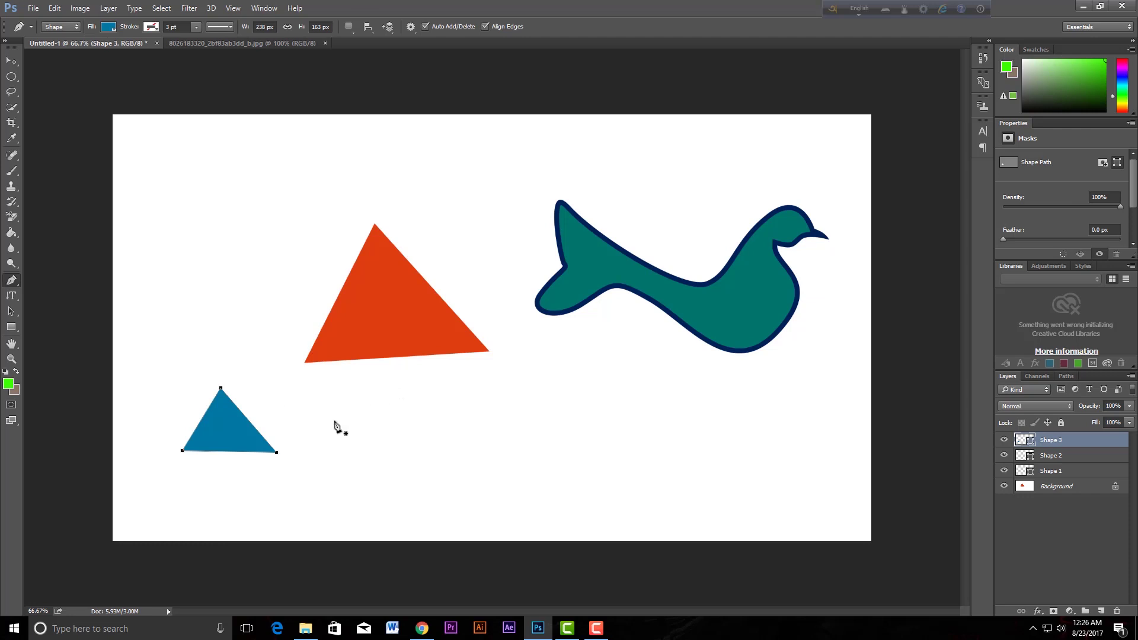
click(417, 390)
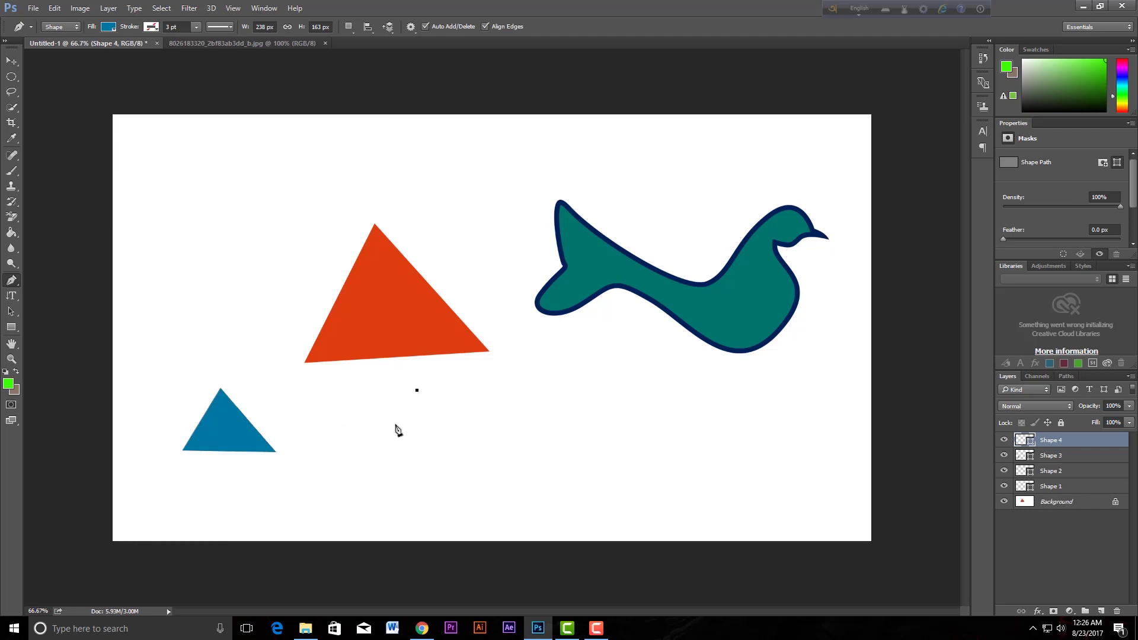
- Draw a small blue wedge with one curved side, undoing a stray point, and close it
drag(394, 436, 403, 479)
drag(441, 431, 446, 417)
drag(447, 419, 446, 417)
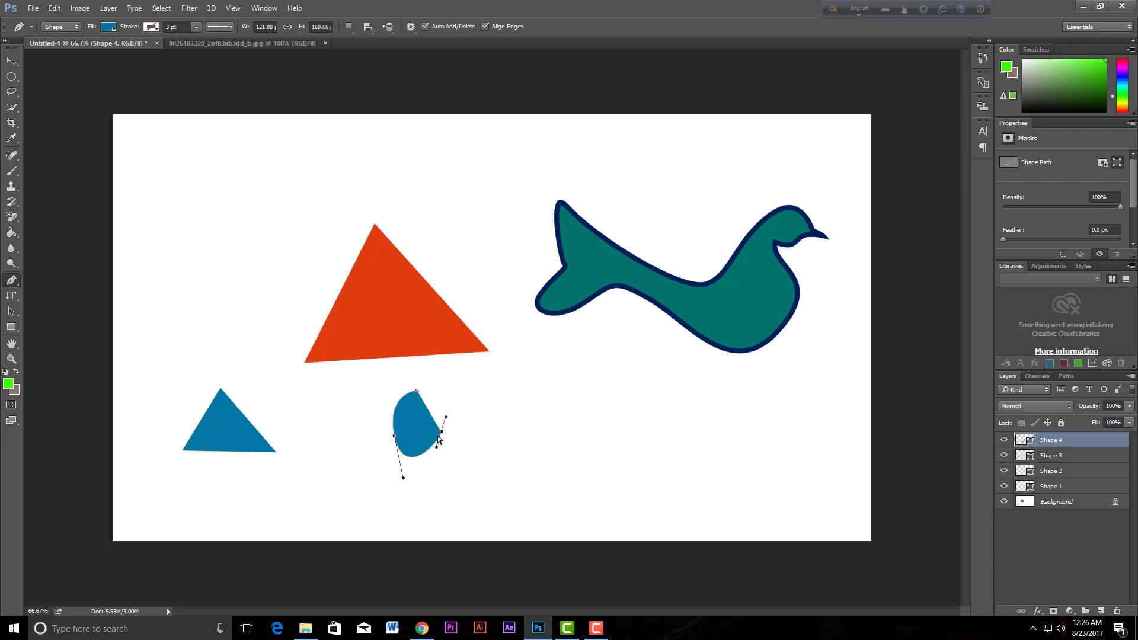
key(ctrl+z)
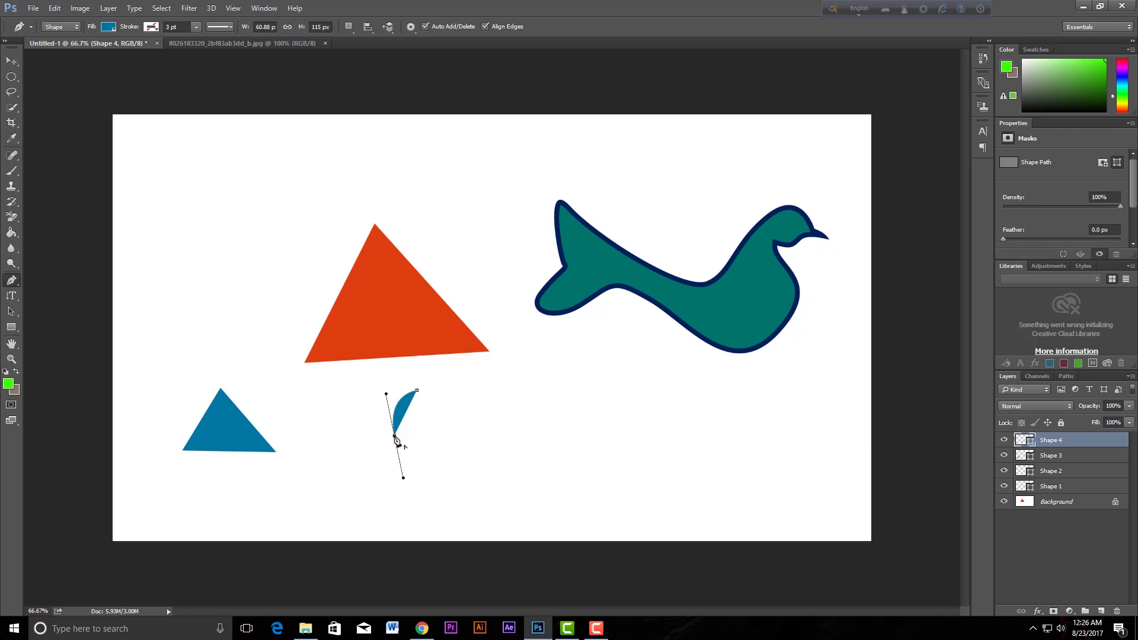
alt+click(394, 438)
click(451, 426)
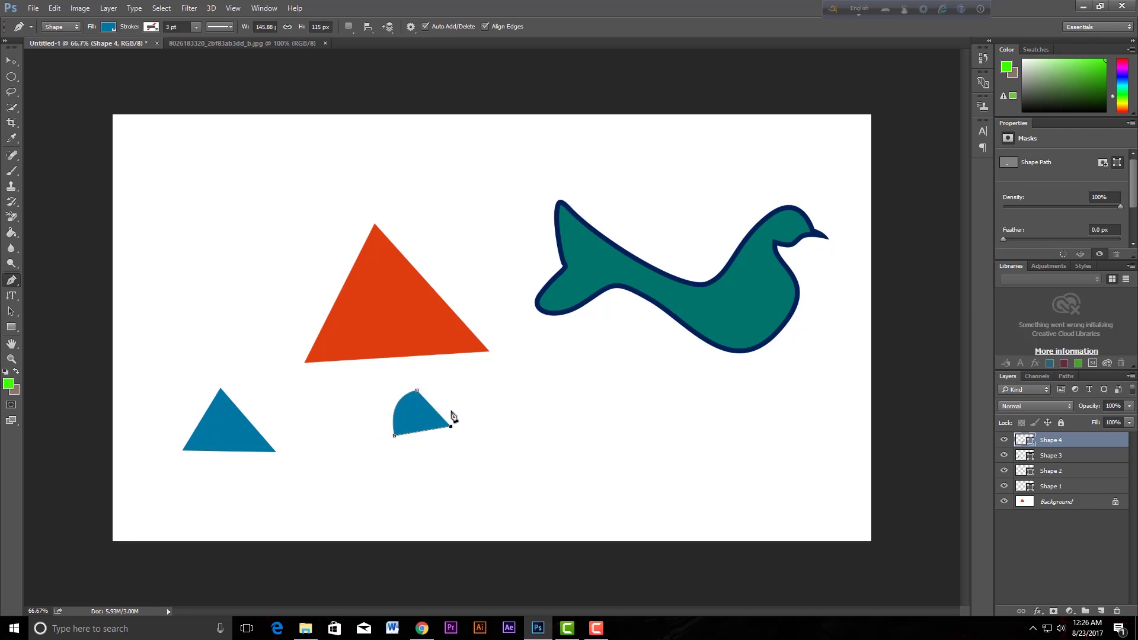
click(417, 392)
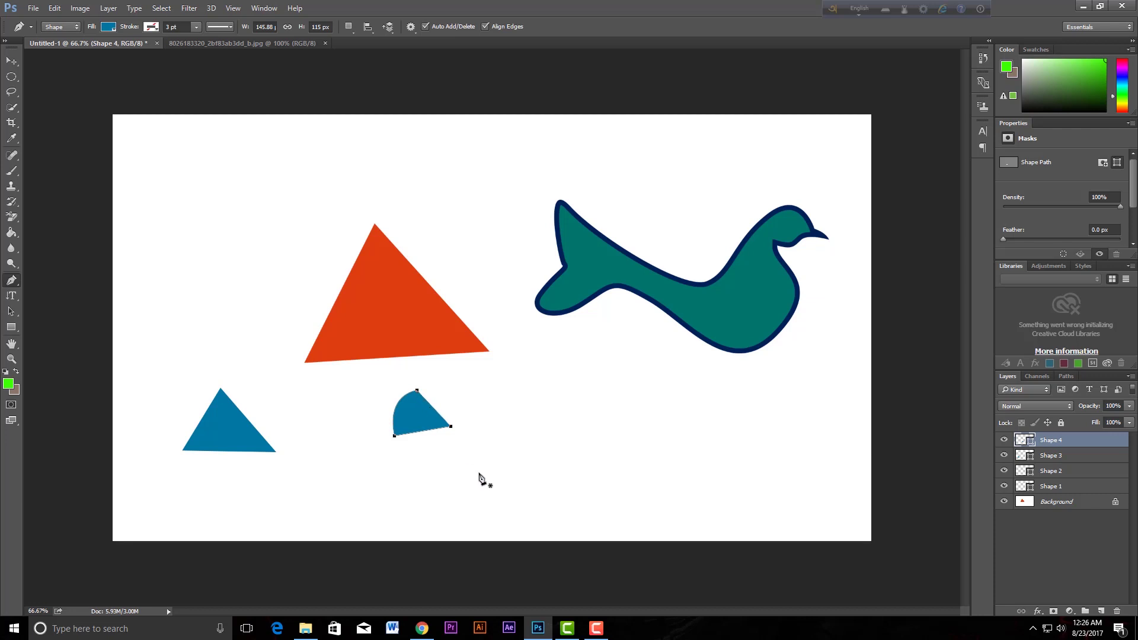